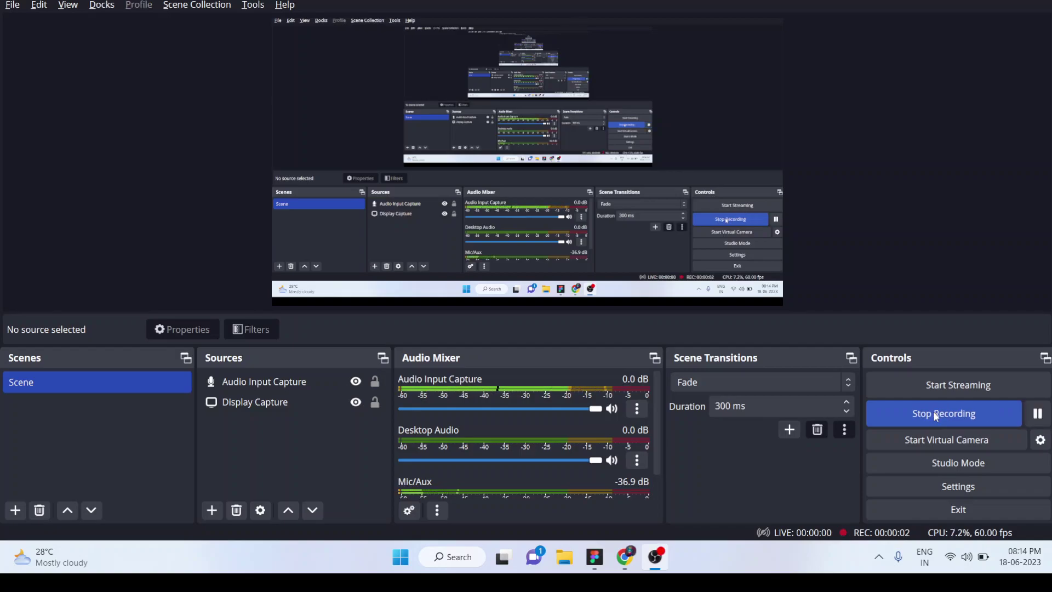
Switch from OBS Studio to the YouTube Studio comments page in Chrome
key("alt+Tab")
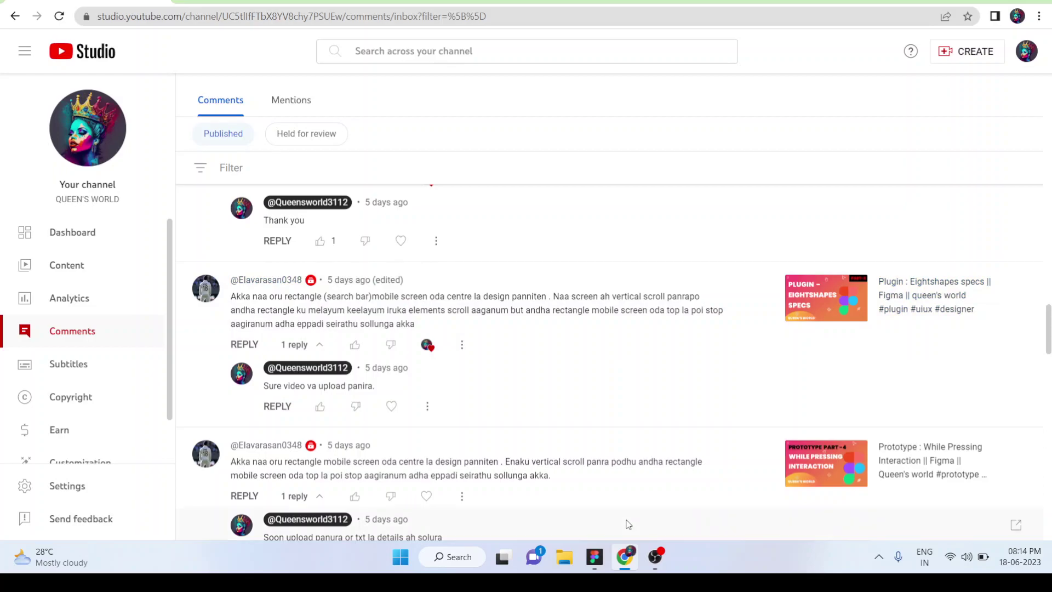
In the Channel designs file, survey the search frames and select the 'search 1' search bar
left_click(594, 556)
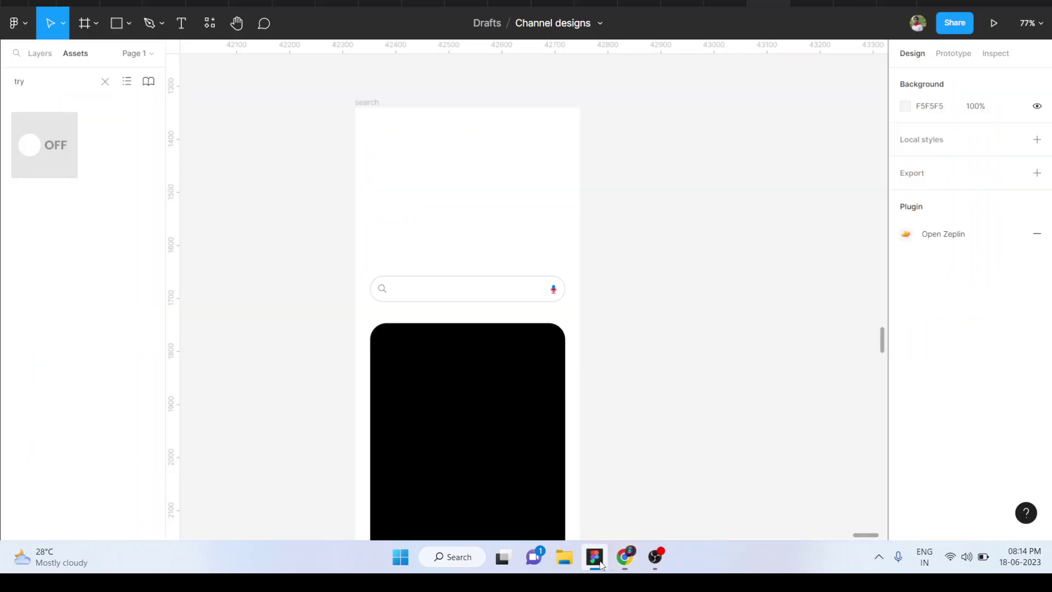
scroll(681, 287, "up", 5)
scroll(681, 287, "down", 3)
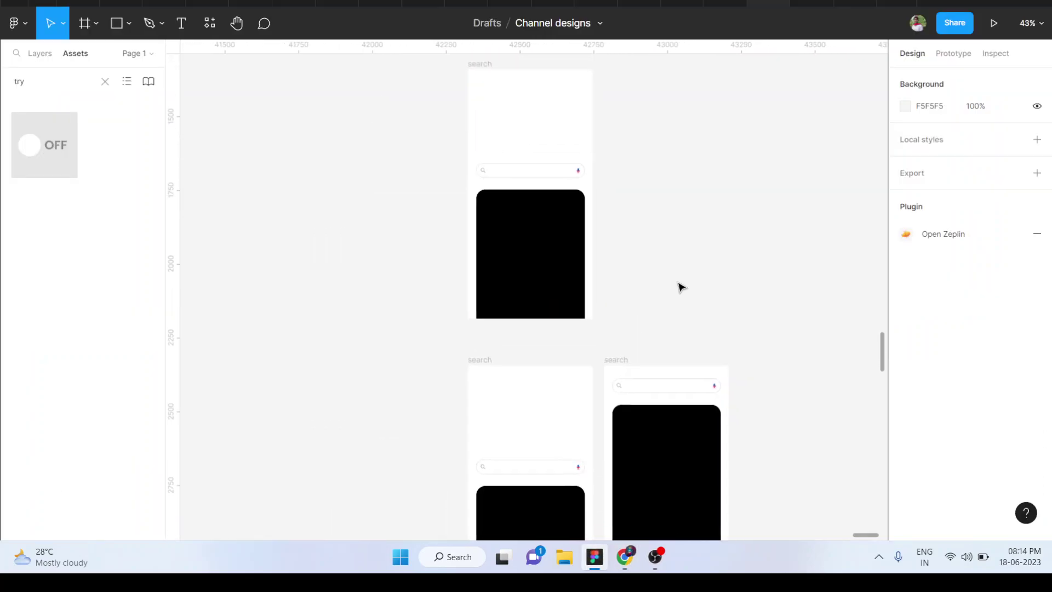
scroll(680, 287, "up", 3)
scroll(681, 287, "down", 1)
scroll(681, 287, "up", 2)
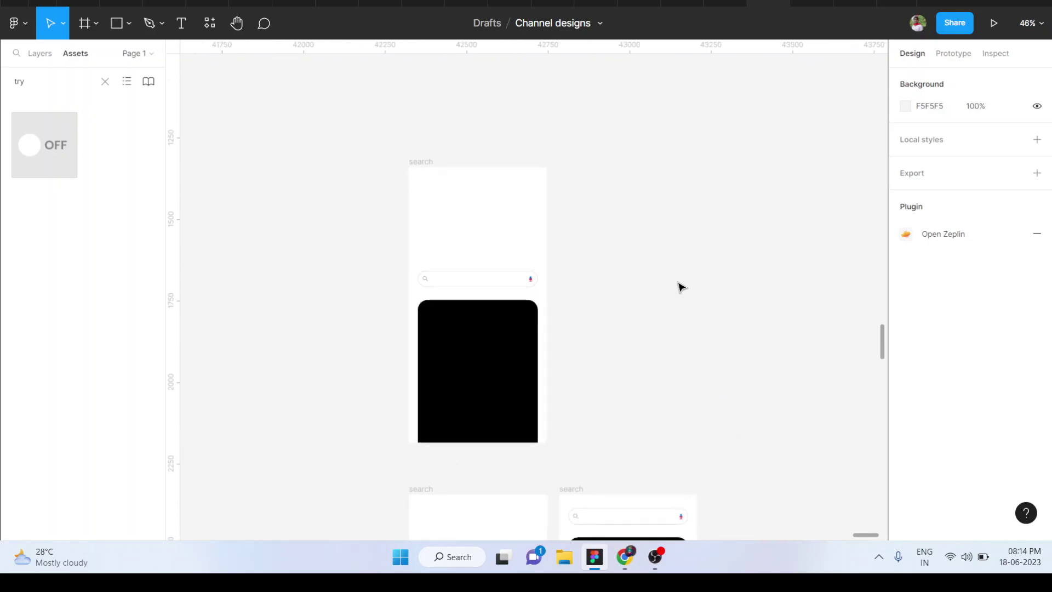
scroll(681, 287, "up", 3)
scroll(681, 287, "left", 2)
scroll(678, 287, "down", 1)
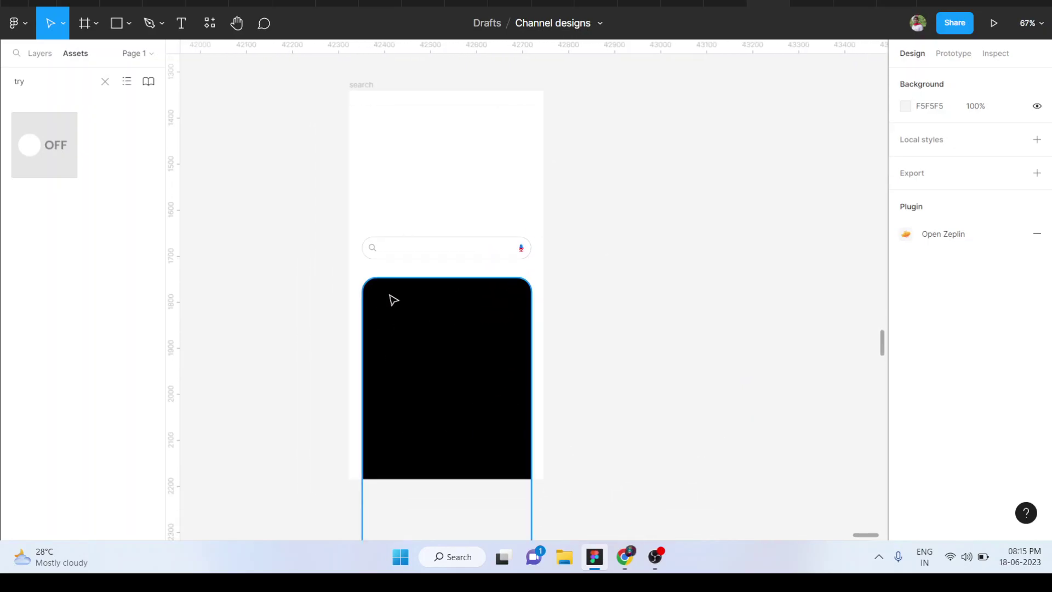
left_click(390, 241)
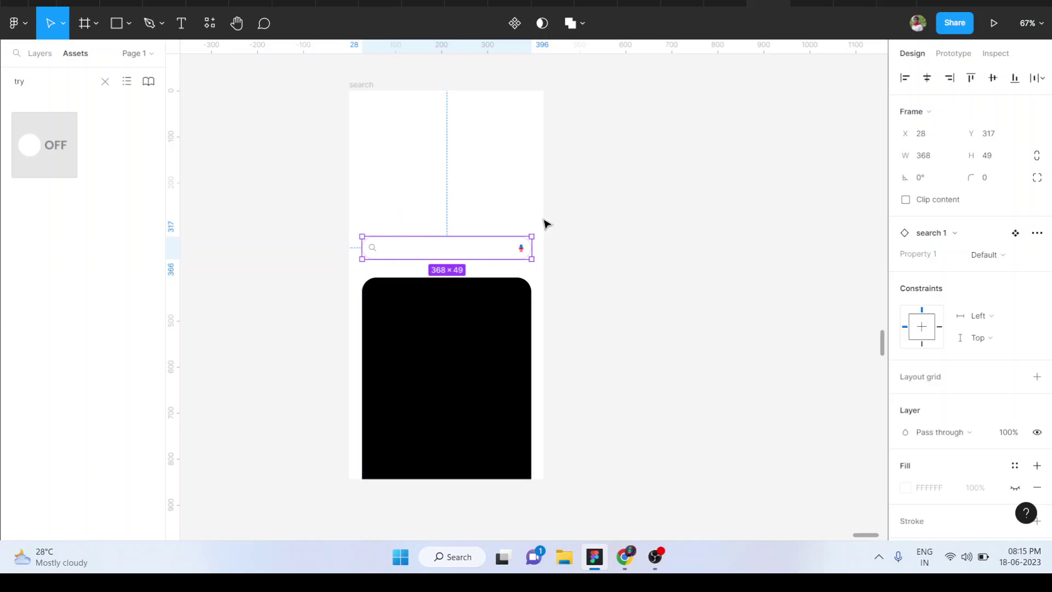
Set the search bar's prototype scroll position to Sticky, leaving overflow unchanged
left_click(953, 54)
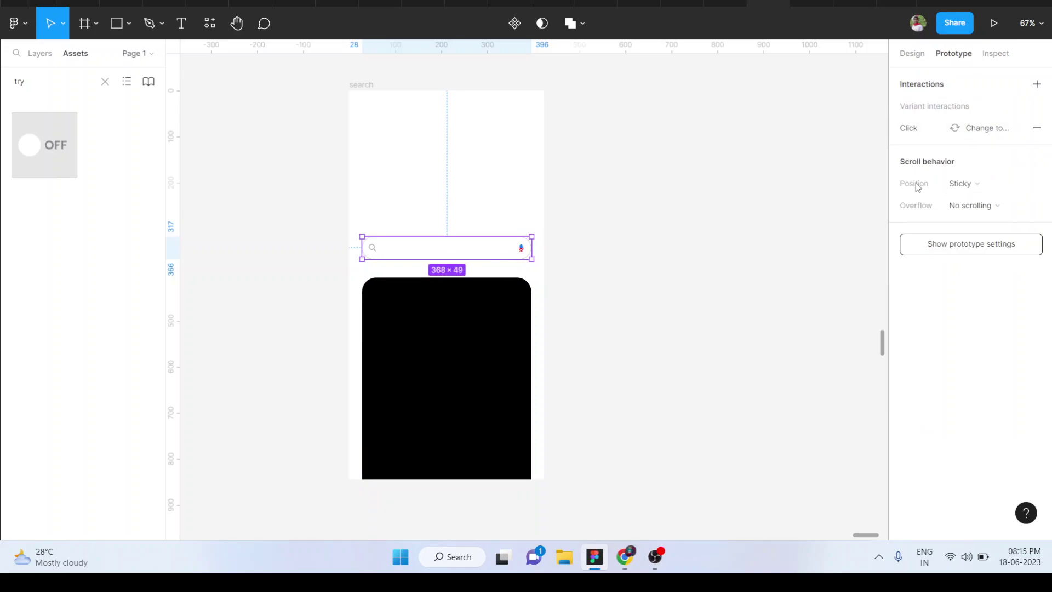
left_click(1006, 179)
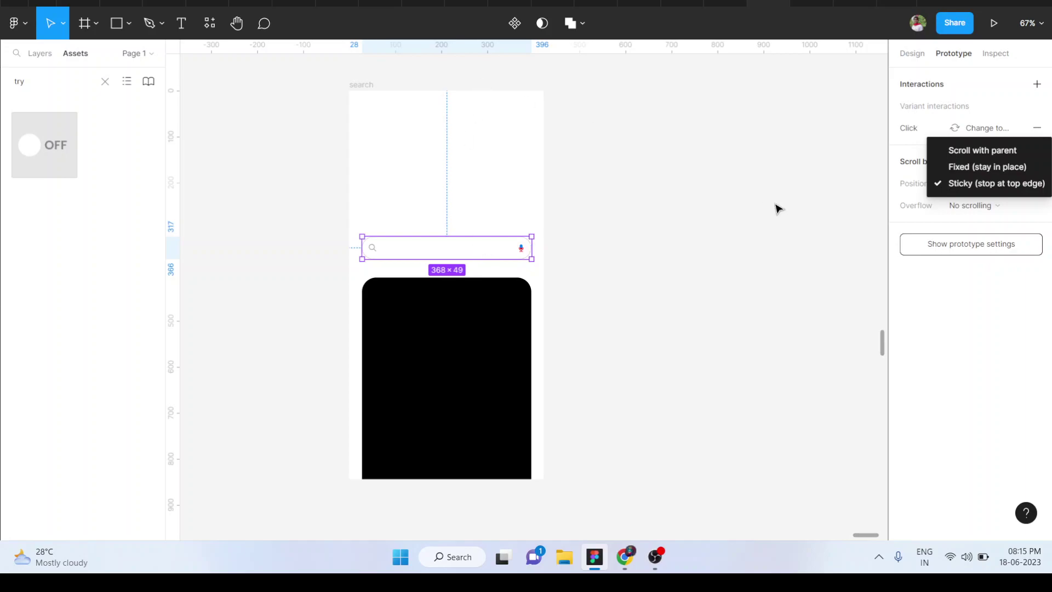
left_click(993, 207)
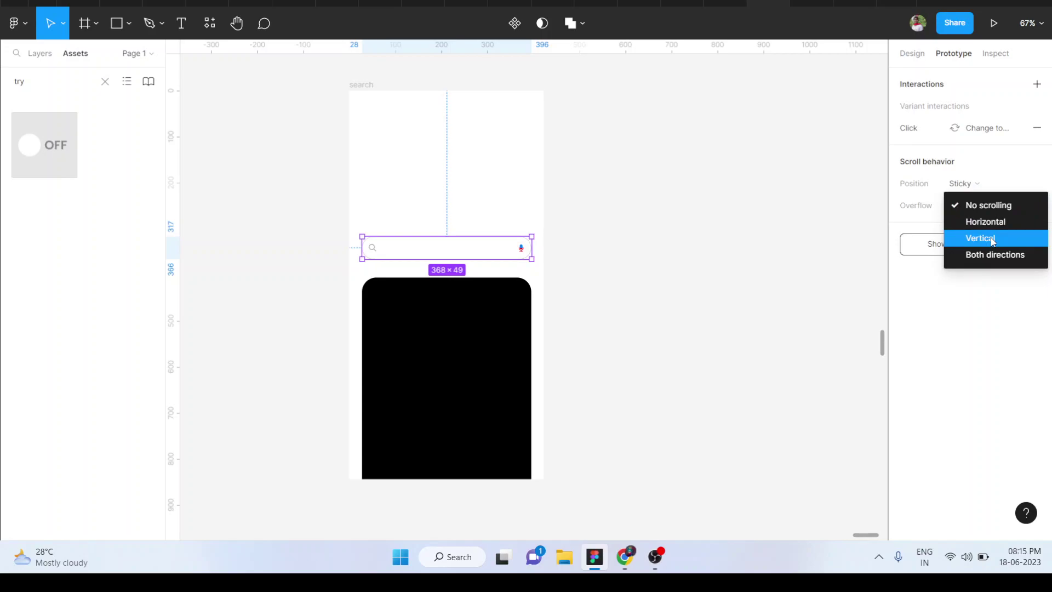
key("Escape")
scroll(630, 307, "down", 1, "ctrl")
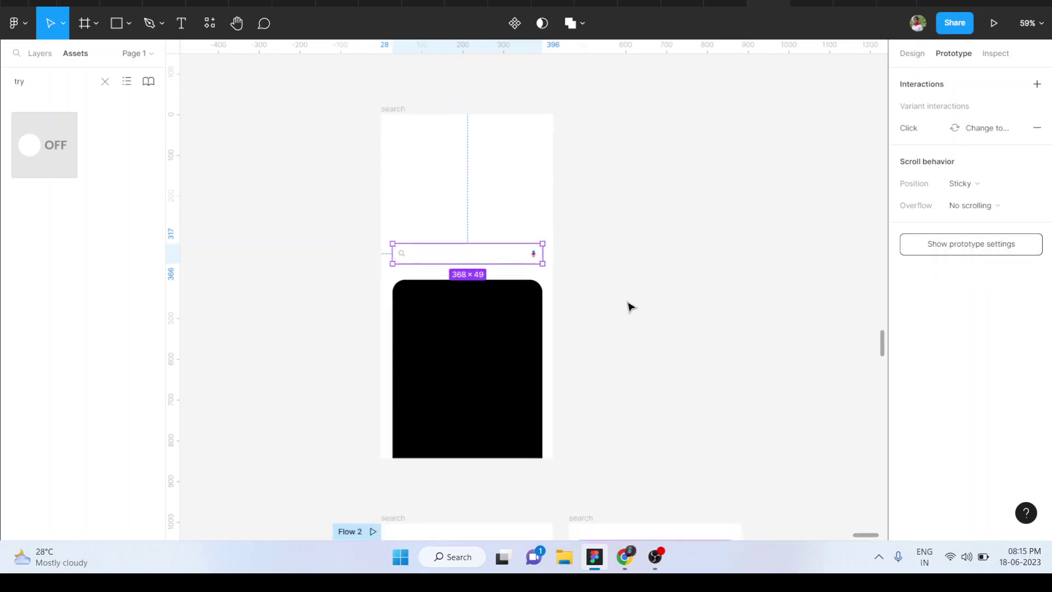
left_click(618, 286)
left_click(399, 107)
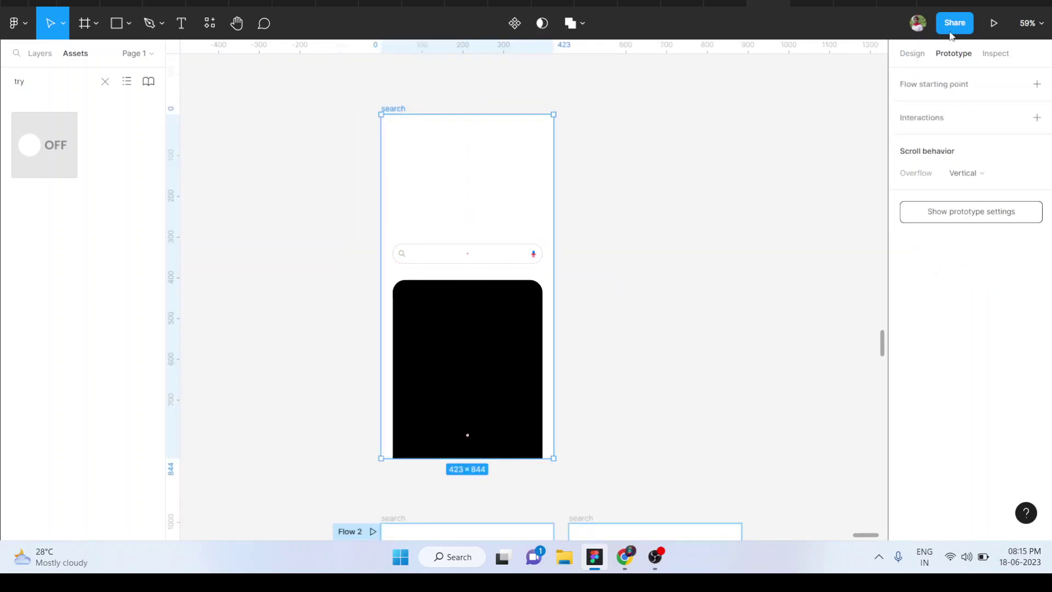
left_click(993, 23)
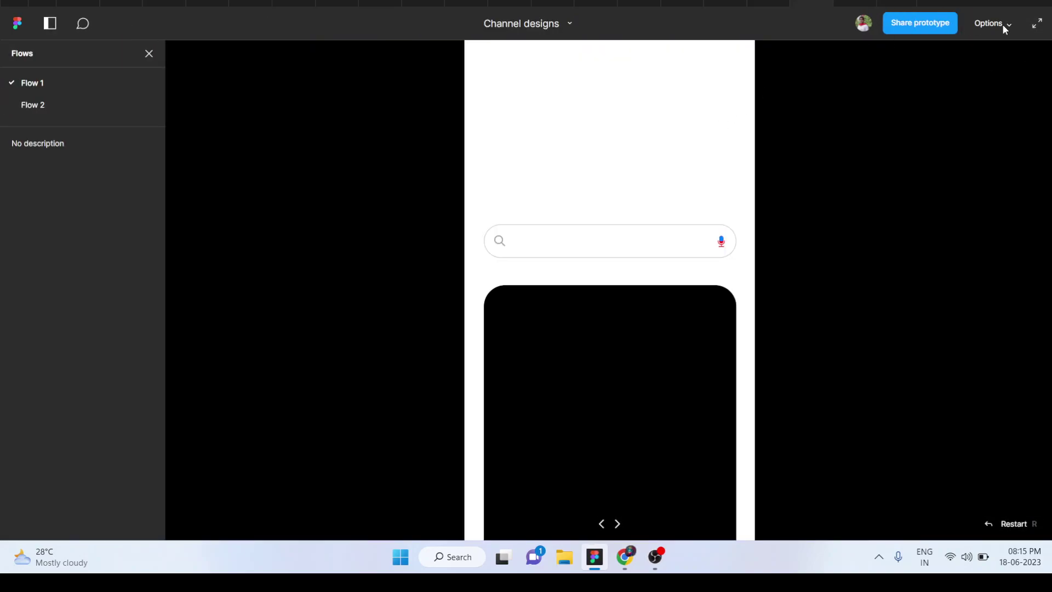
left_click(1001, 24)
left_click(912, 80)
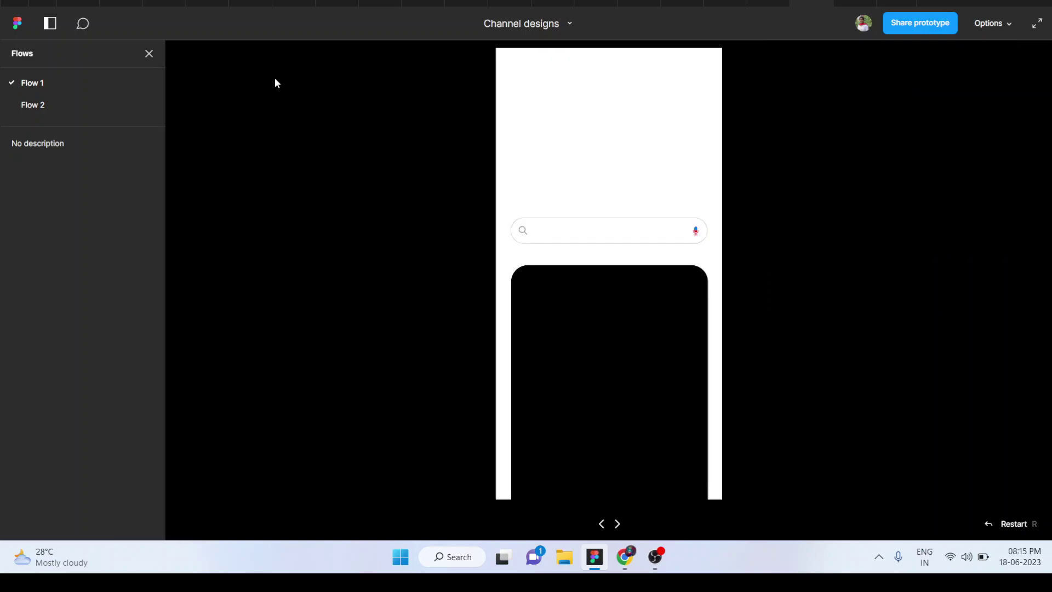
left_click(149, 53)
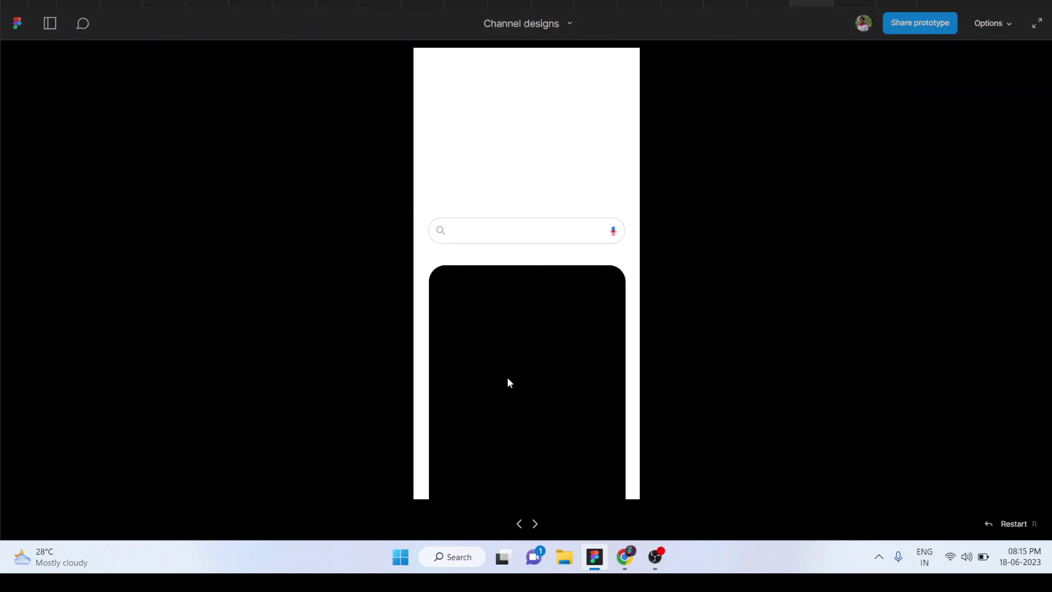
scroll(508, 377, "down", 3)
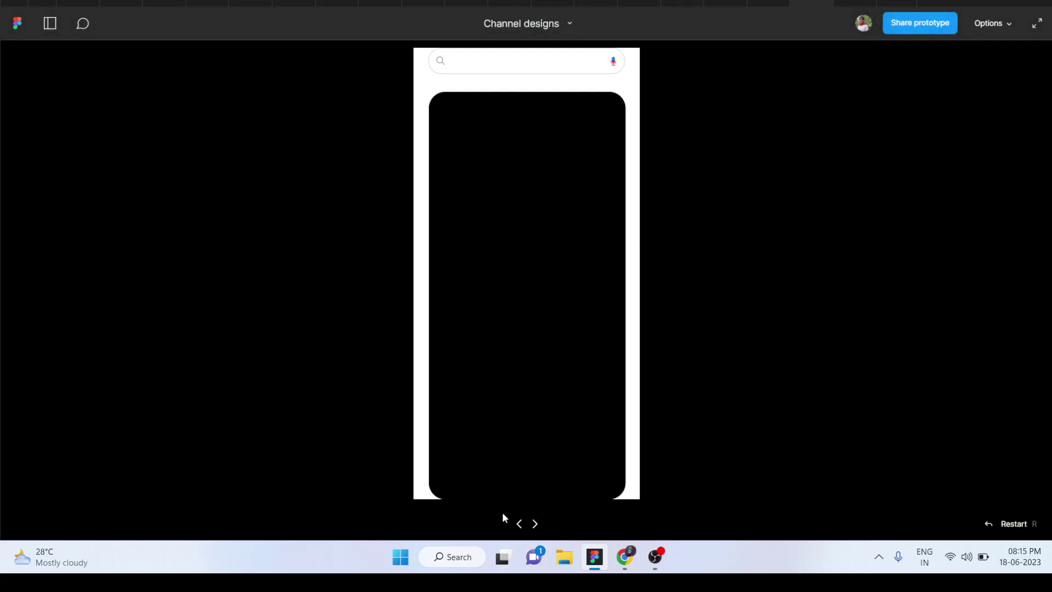
key("Escape")
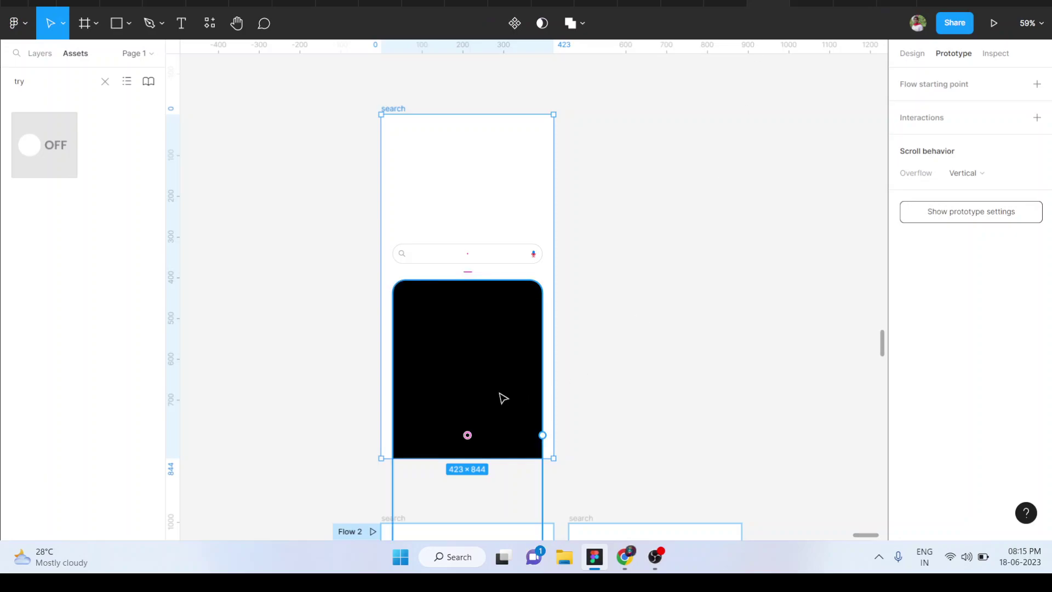
Lengthen the black content card to extend below the search frame's bottom edge
left_click(503, 398)
scroll(503, 398, "down", 5)
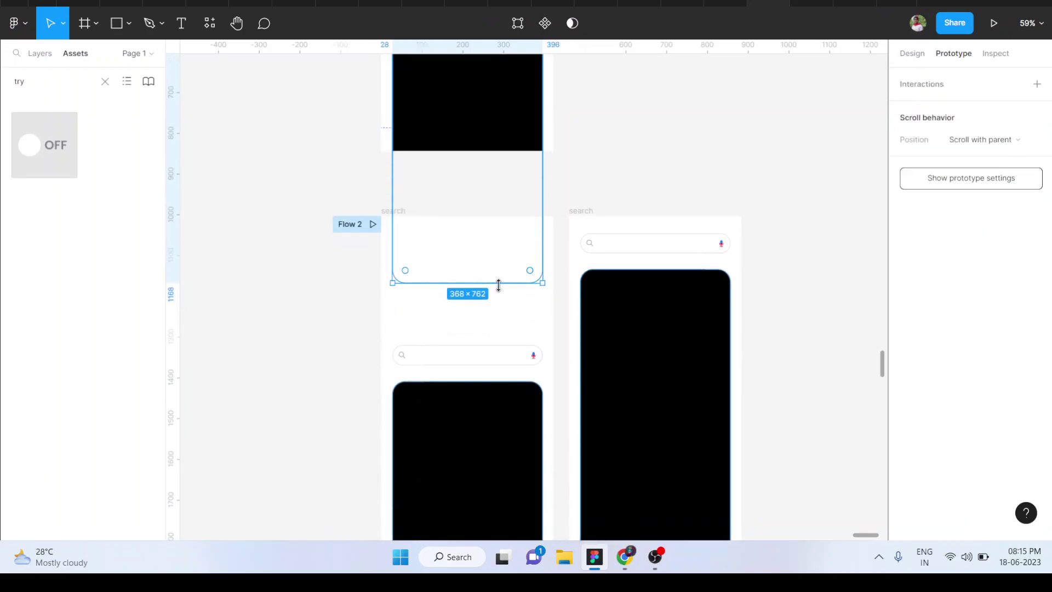
left_click_drag(506, 346, 507, 373)
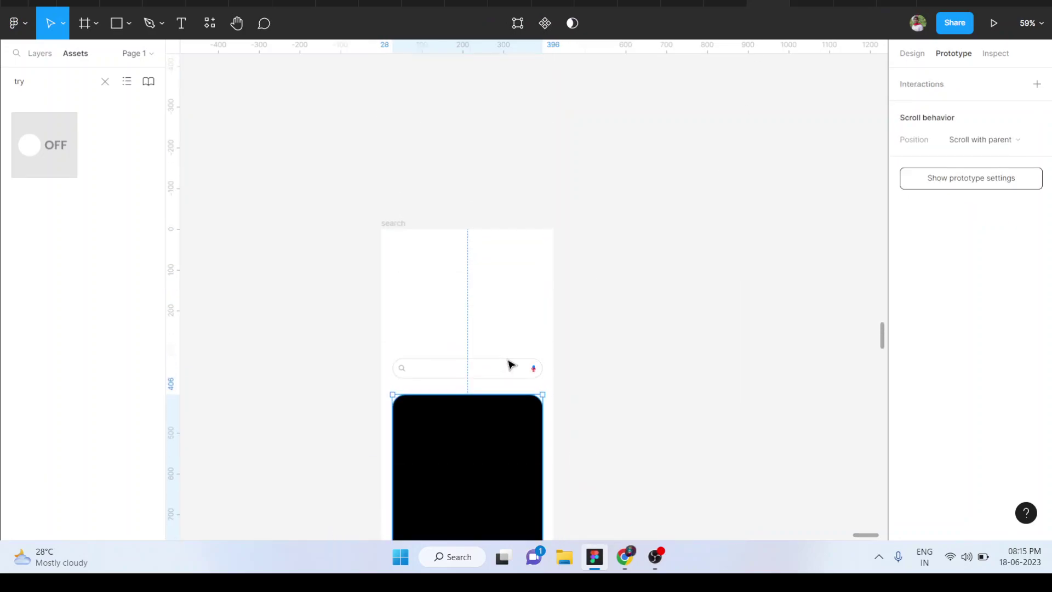
Preview the search screen prototype and scroll to test the card against the search bar
left_click(401, 229)
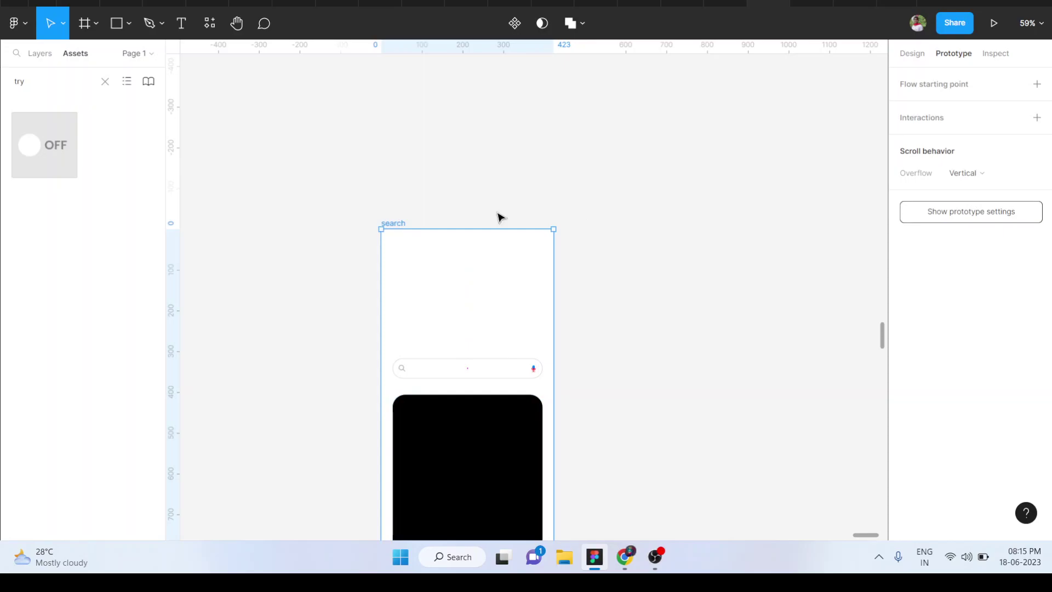
left_click(993, 23)
scroll(630, 225, "down", 2)
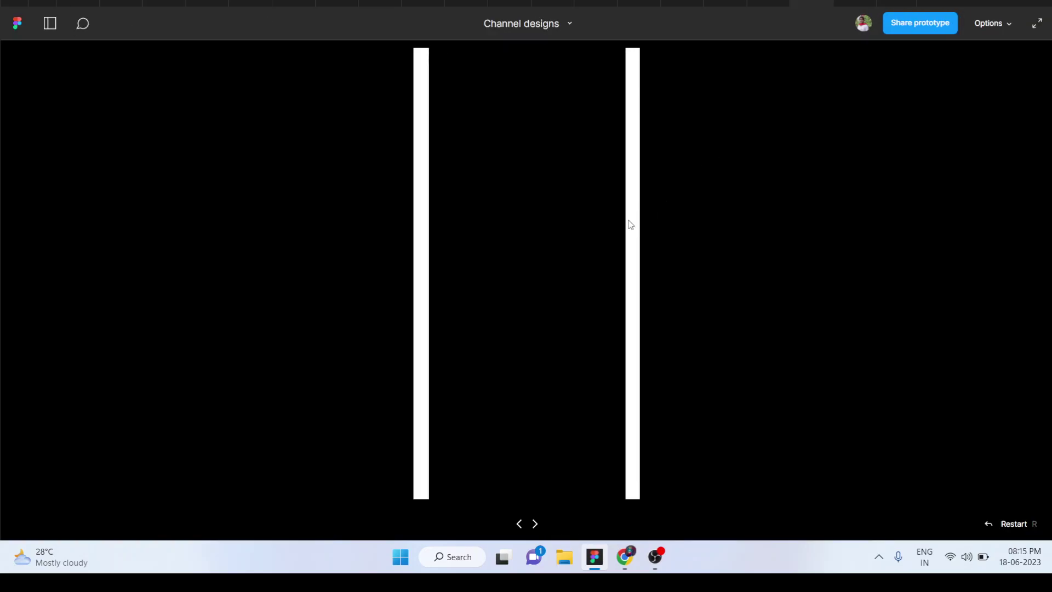
scroll(631, 224, "up", 2)
scroll(630, 224, "up", 2)
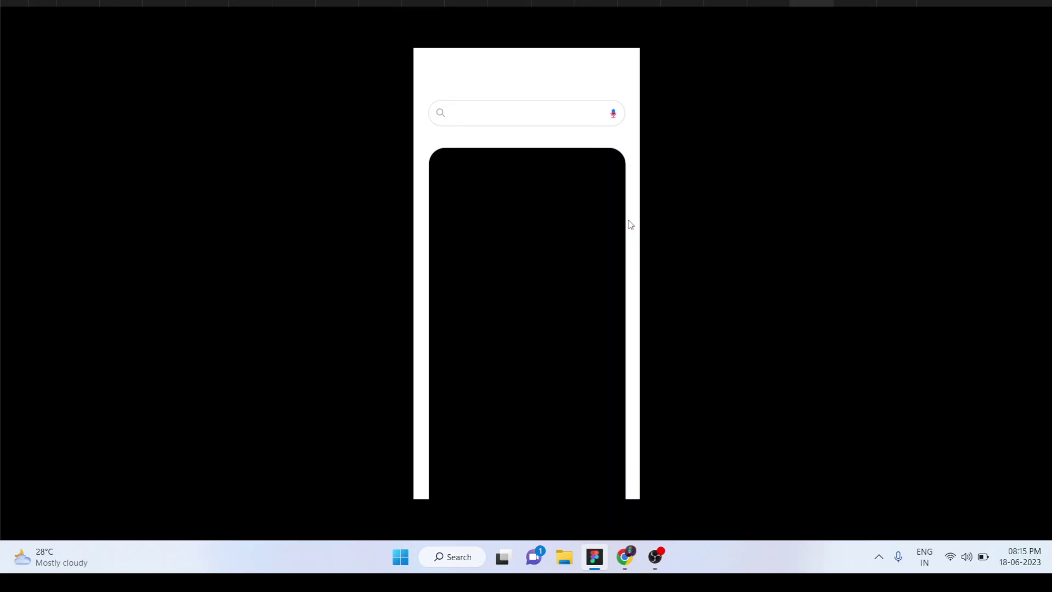
scroll(631, 225, "down", 2)
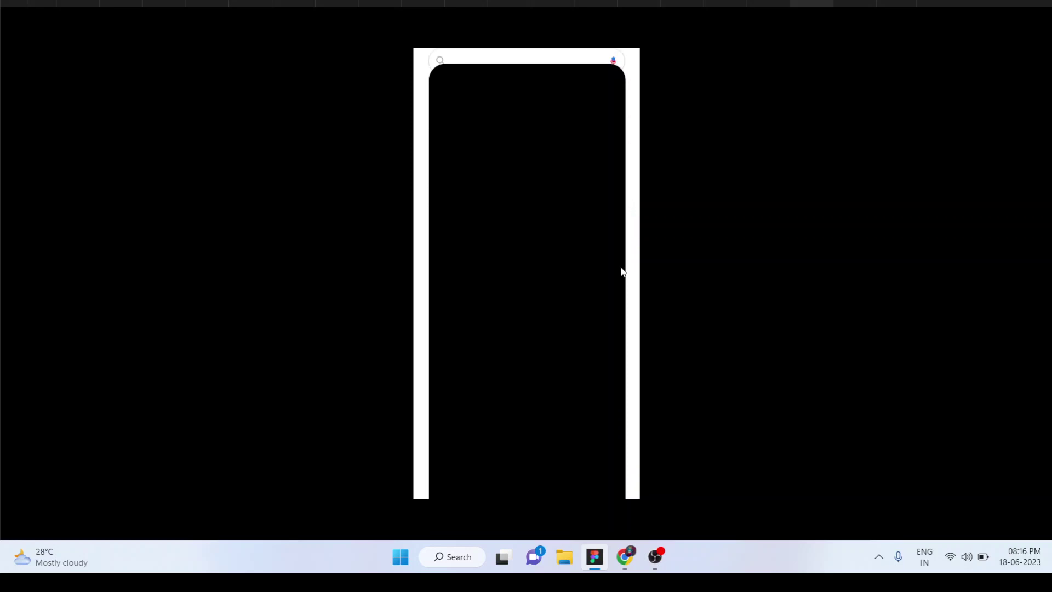
scroll(622, 276, "up", 2)
scroll(622, 277, "down", 3)
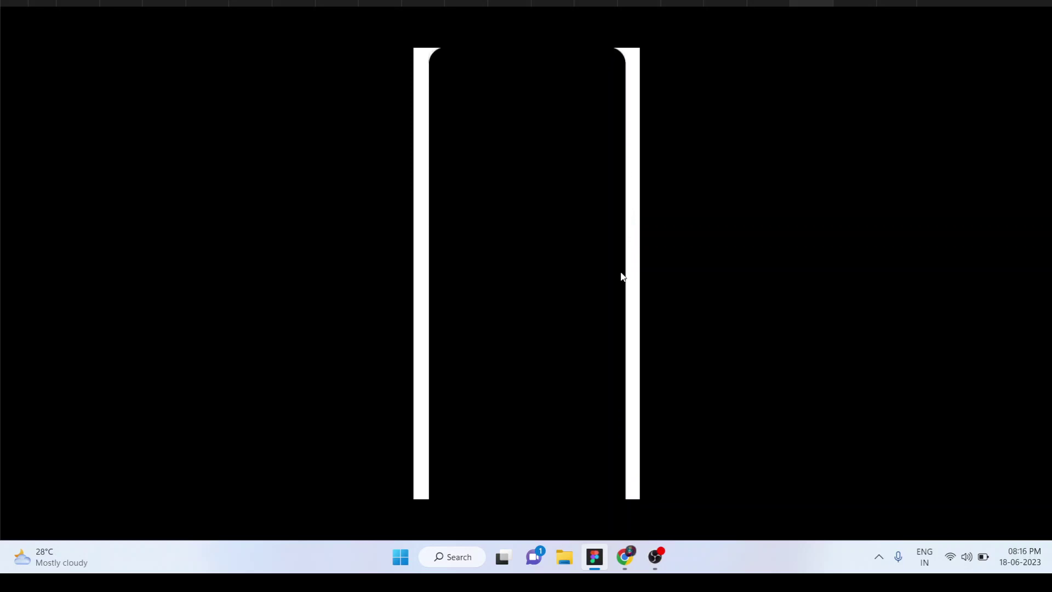
scroll(622, 276, "down", 3)
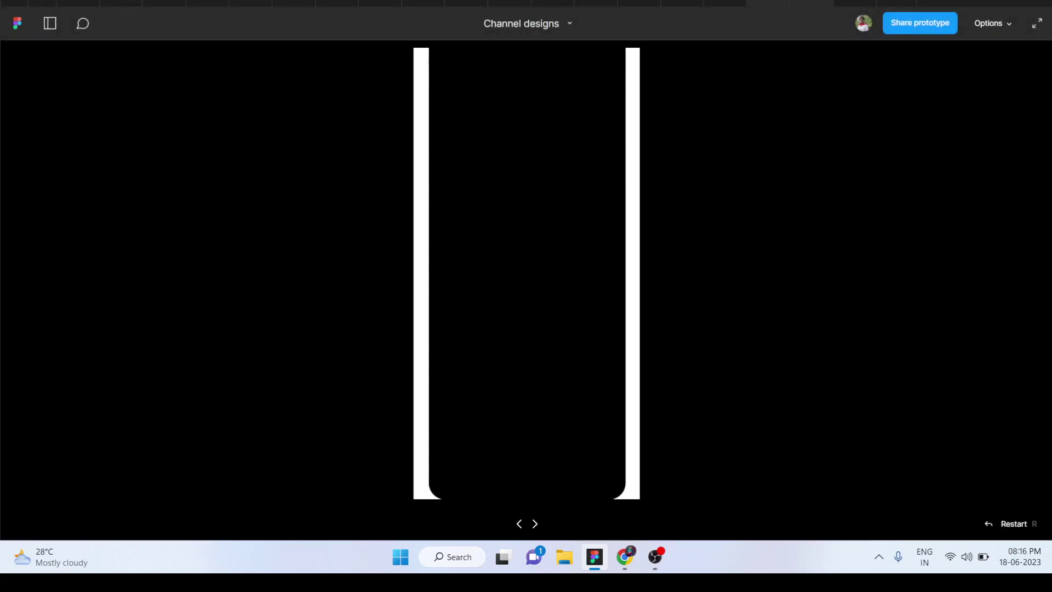
left_click(766, 4)
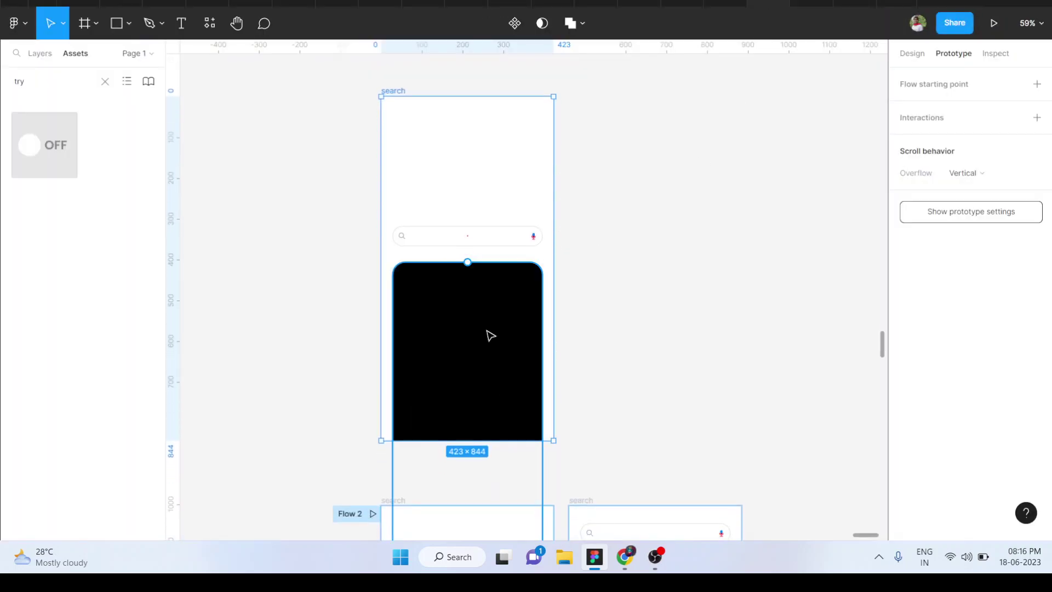
Bring the search bar in front of the black content card
left_click(488, 328)
left_click(489, 235)
right_click(489, 235)
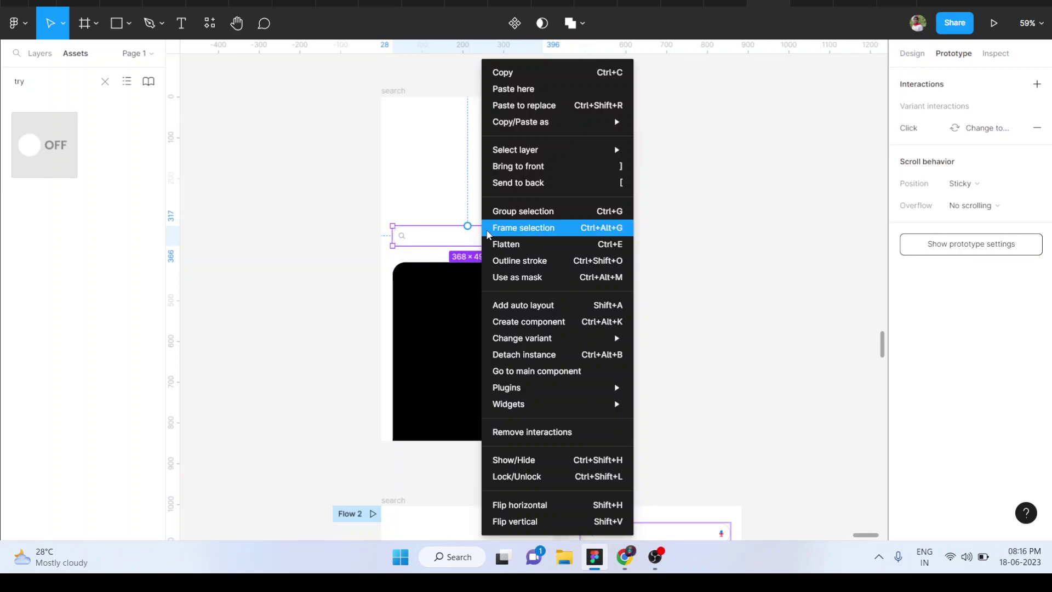
left_click(528, 167)
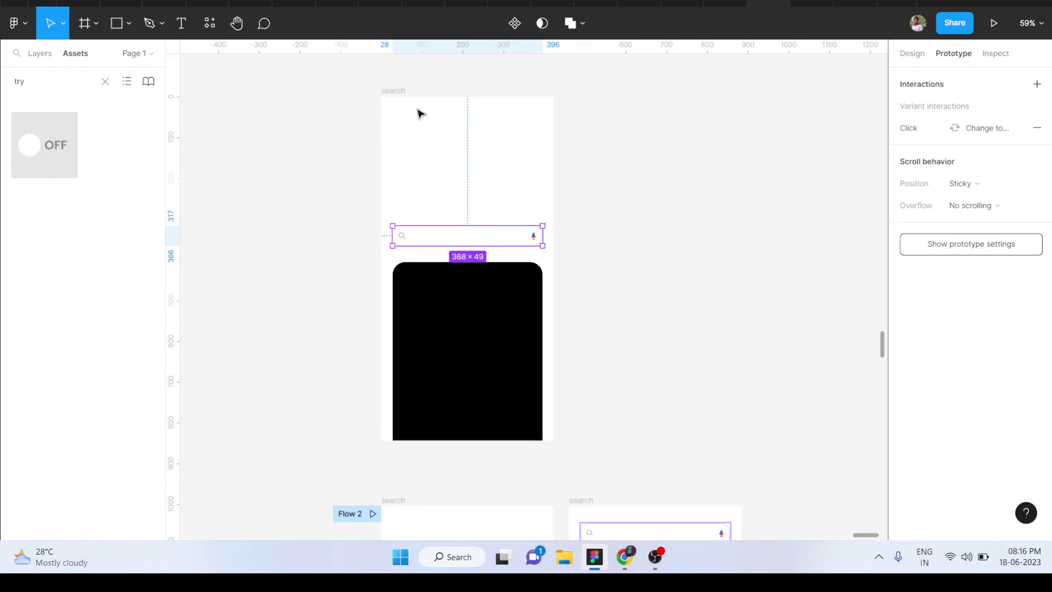
Preview the search frame prototype and trigger the search bar animation
left_click(394, 91)
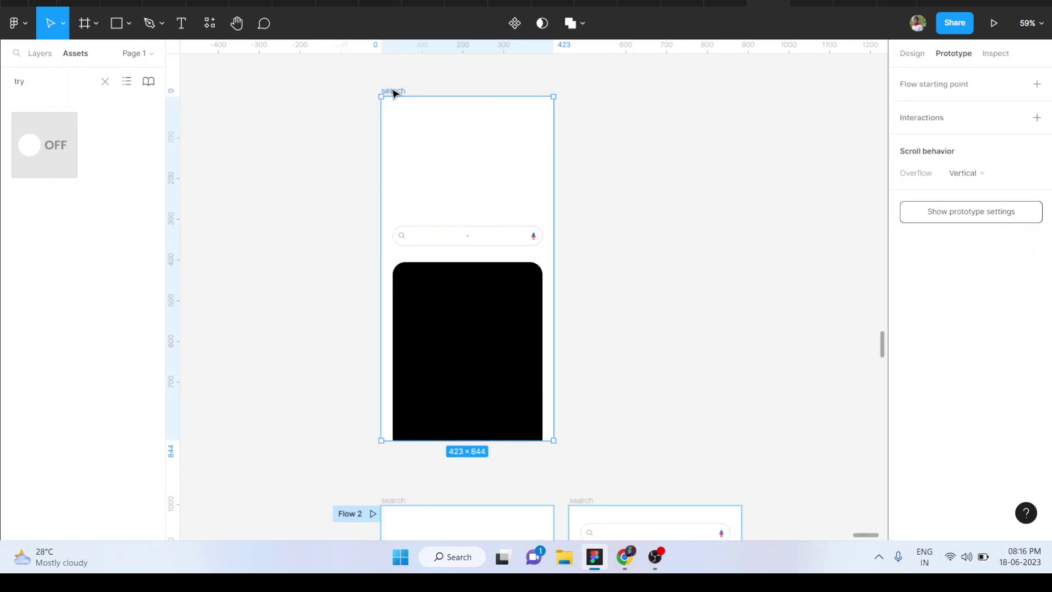
left_click(993, 23)
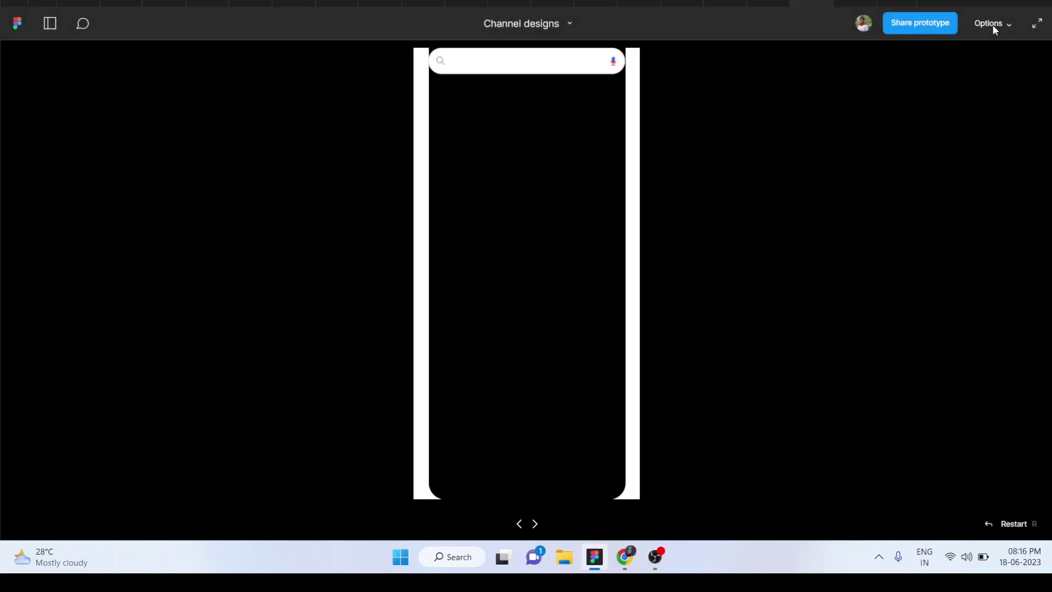
left_click(582, 268)
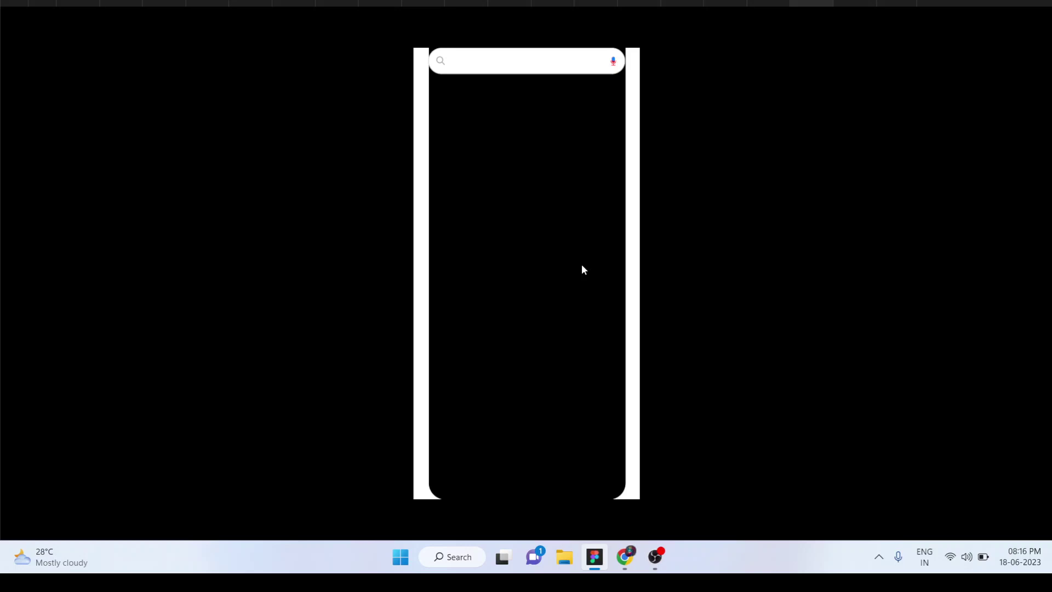
mouse_move(526, 4)
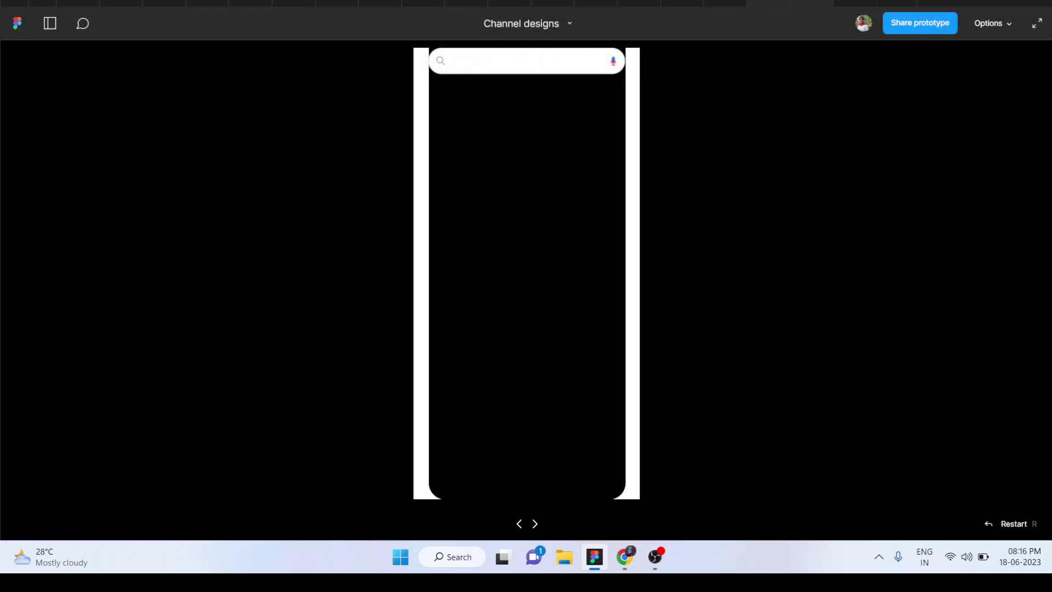
left_click(768, 4)
Scroll to the Flow 2 screens and inspect the left screen's search bar and black card
scroll(646, 313, "down", 4)
scroll(646, 314, "down", 2)
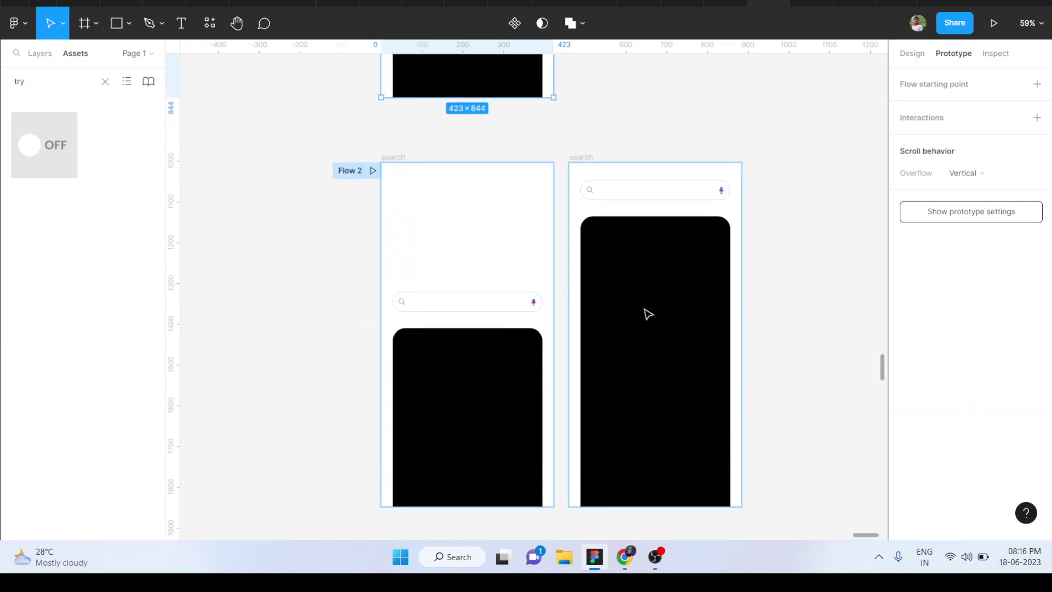
scroll(646, 313, "down", 1)
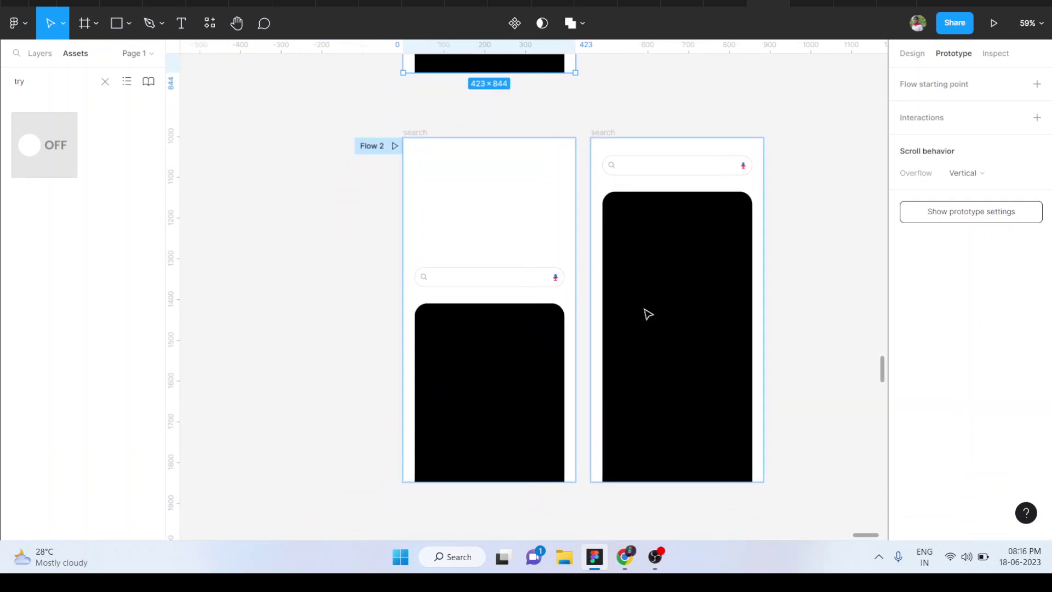
scroll(647, 314, "up", 2, "ctrl")
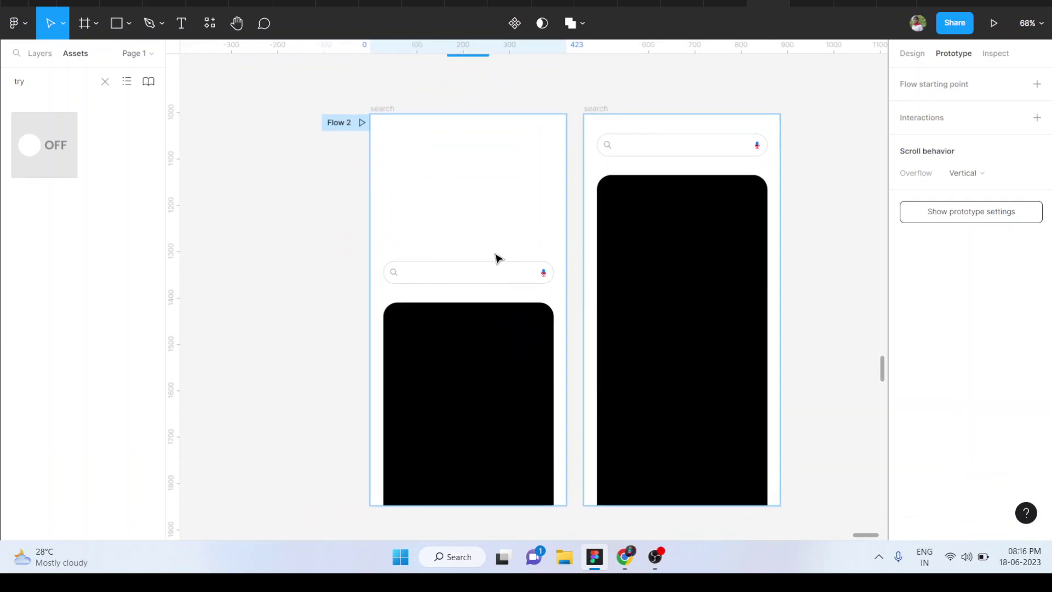
left_click(496, 275)
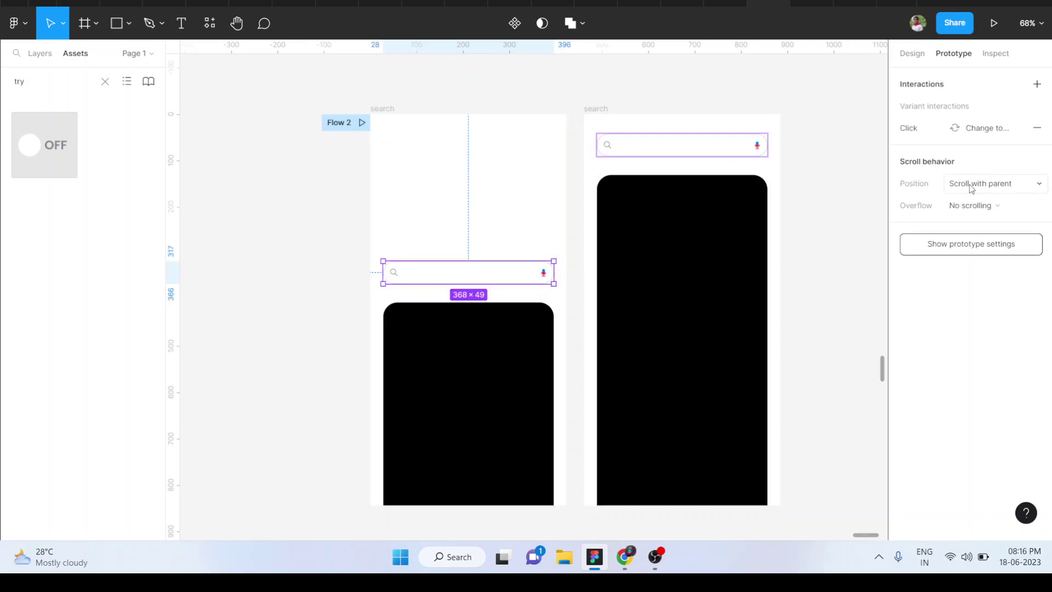
left_click(911, 54)
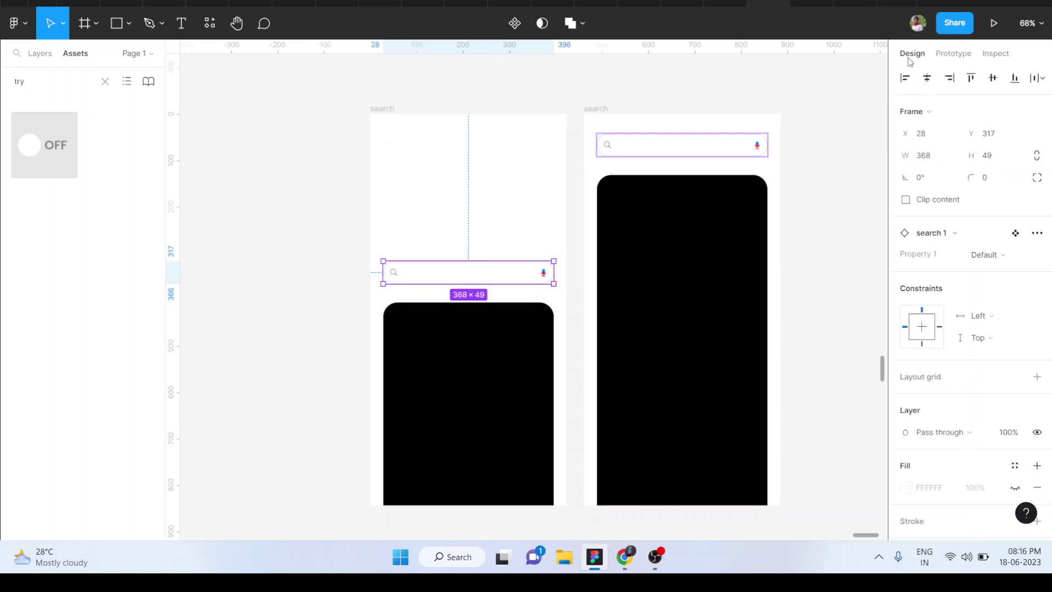
left_click(508, 394)
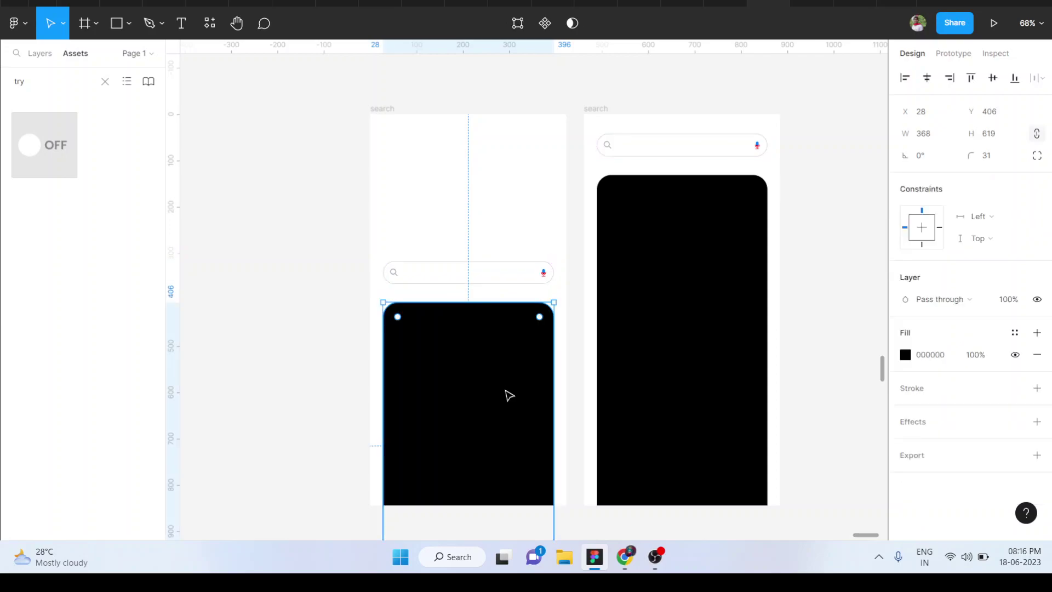
Review the left frame's Drag interaction: navigate to search with 150 ms Smart animate
left_click(386, 110)
left_click(953, 53)
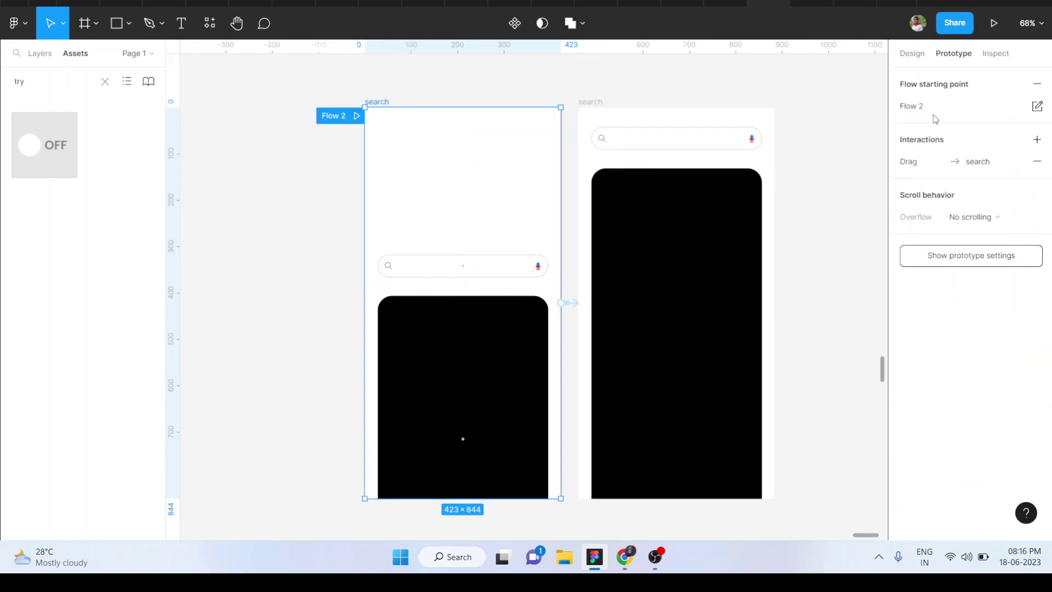
left_click(911, 167)
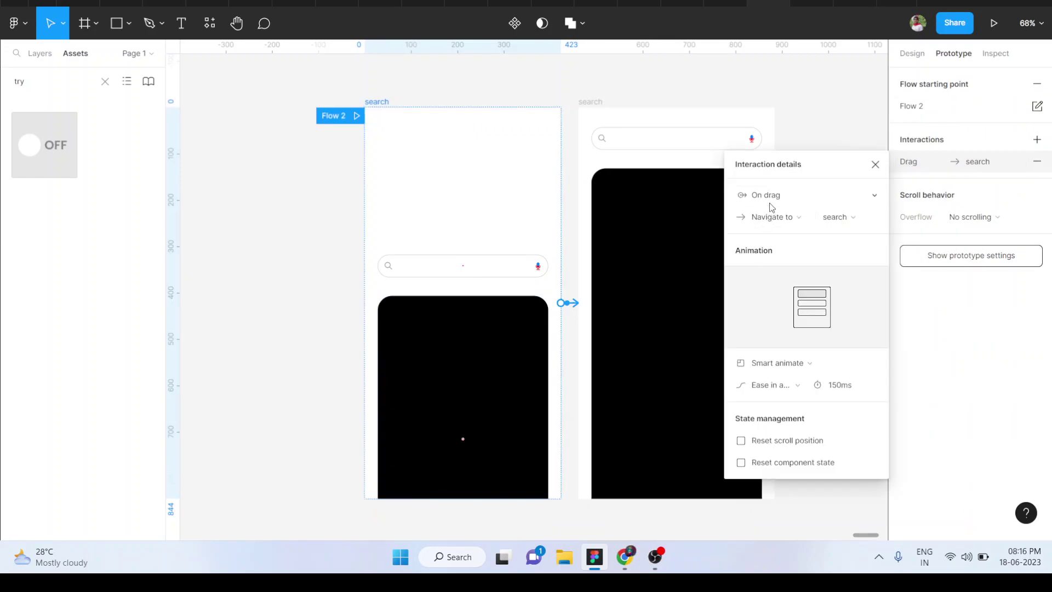
left_click(827, 98)
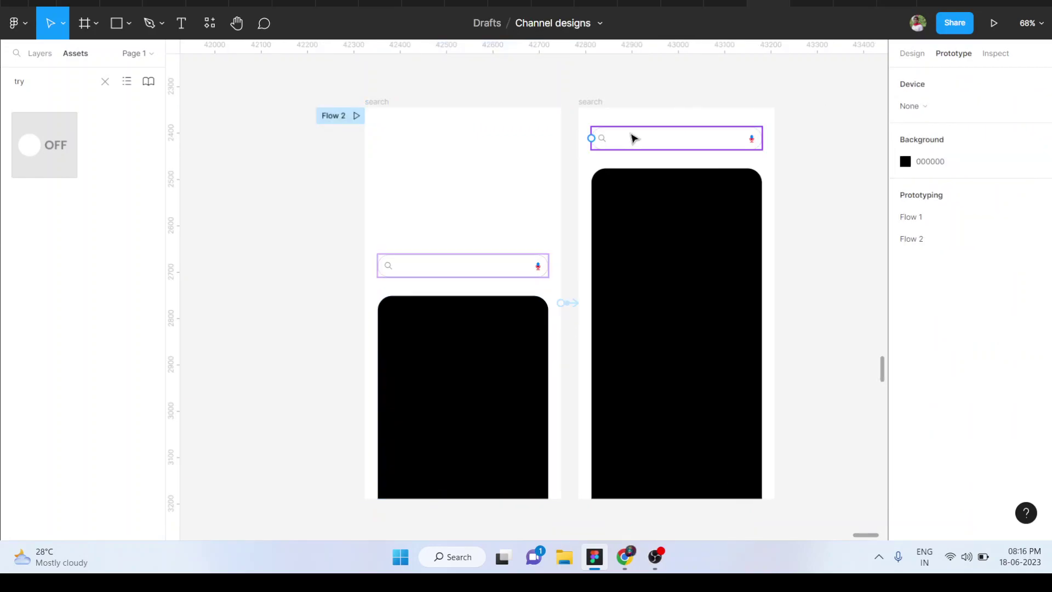
left_click(390, 103)
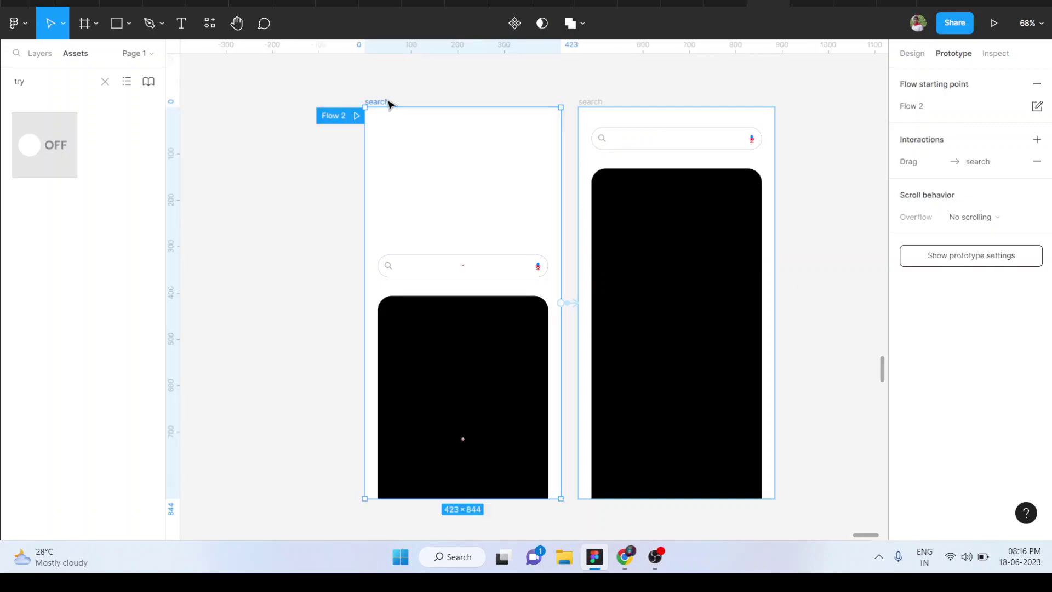
Preview the Flow 2 prototype fitted to screen, then show the frame's design properties
left_click(993, 24)
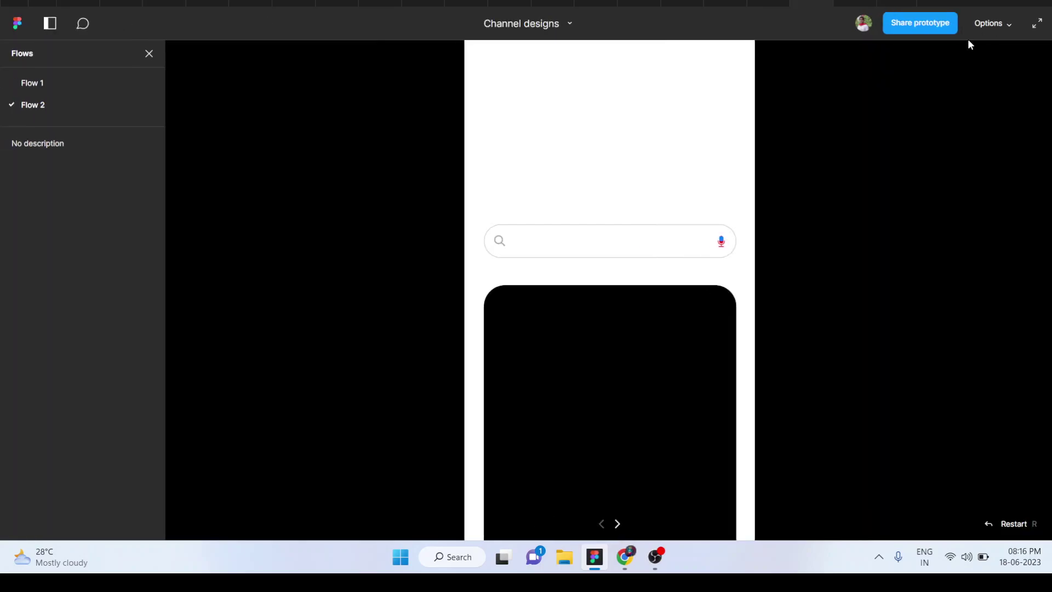
left_click(1004, 27)
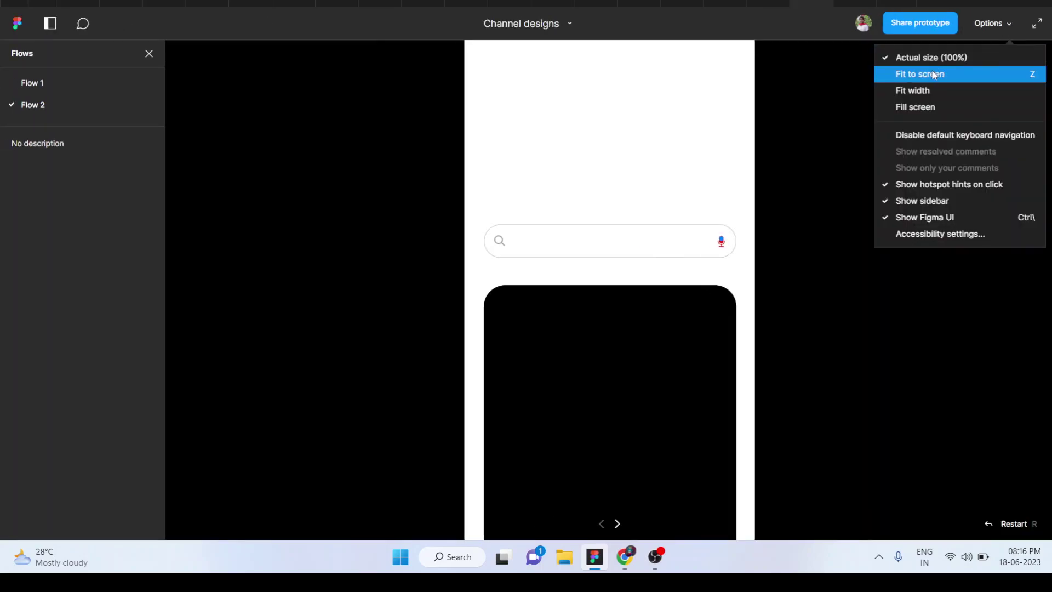
left_click(931, 70)
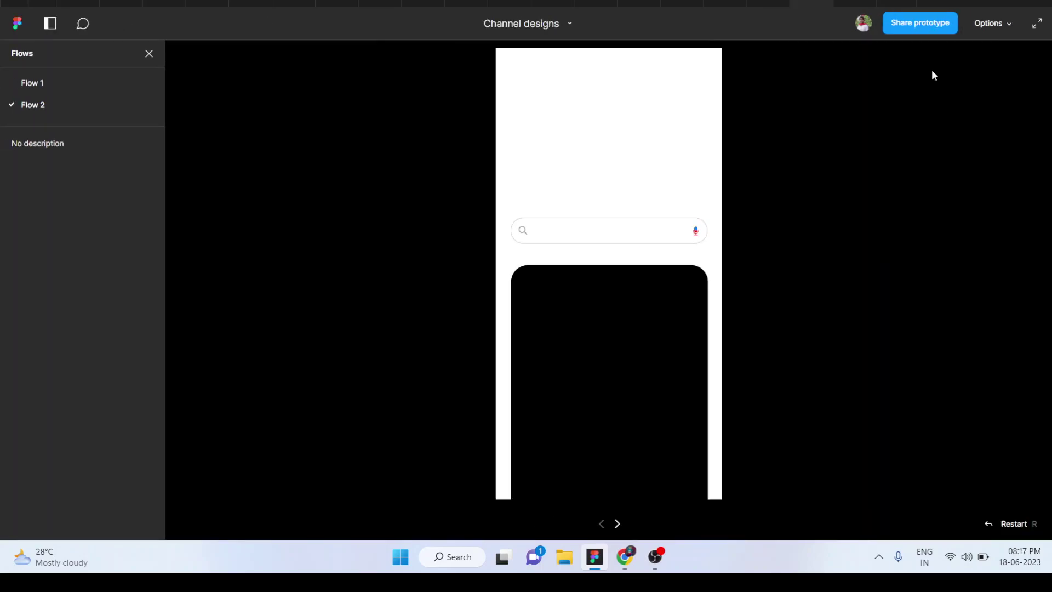
left_click(147, 54)
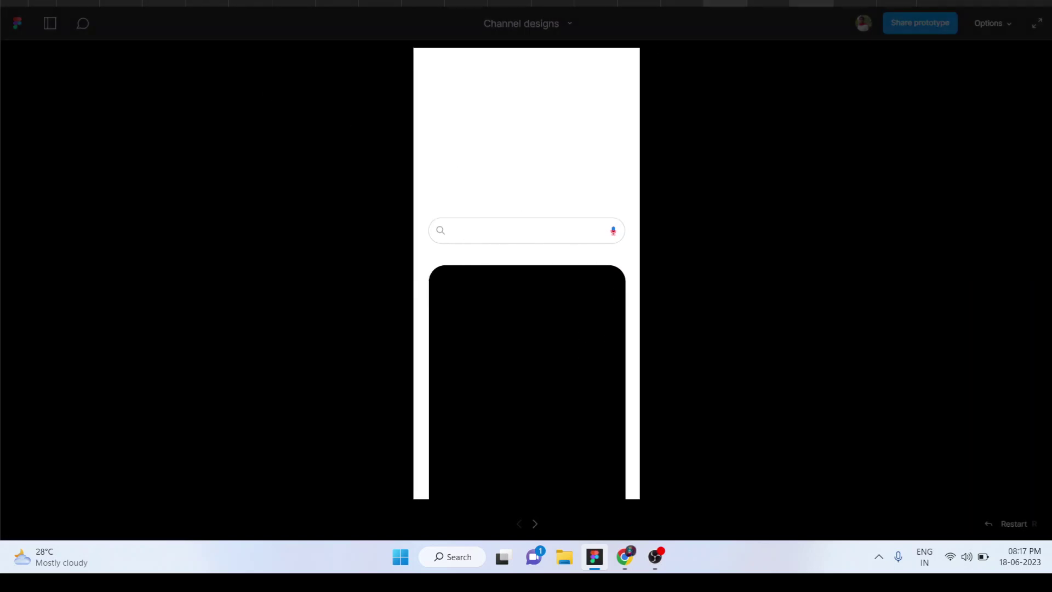
left_click(768, 3)
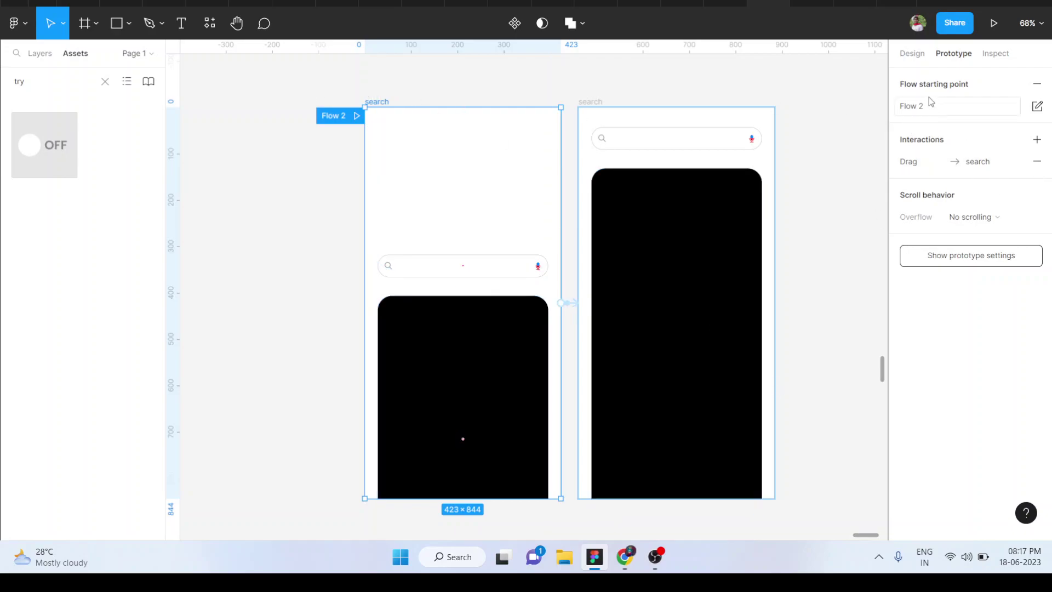
left_click(912, 53)
scroll(912, 438, "down", 2)
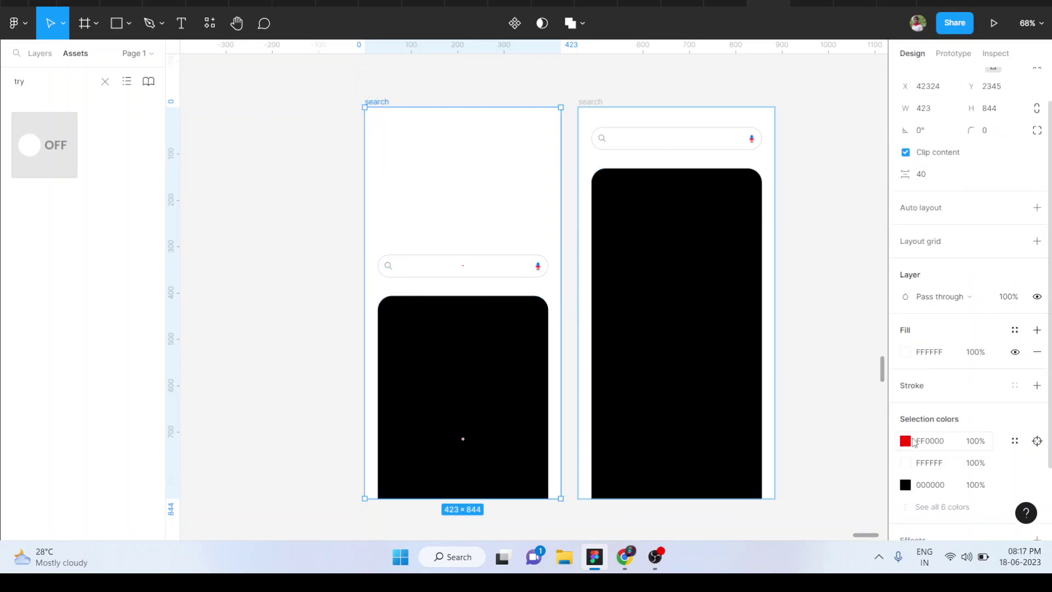
Change the left search frame's fill to black, undoing an accidental card shift
left_click(906, 348)
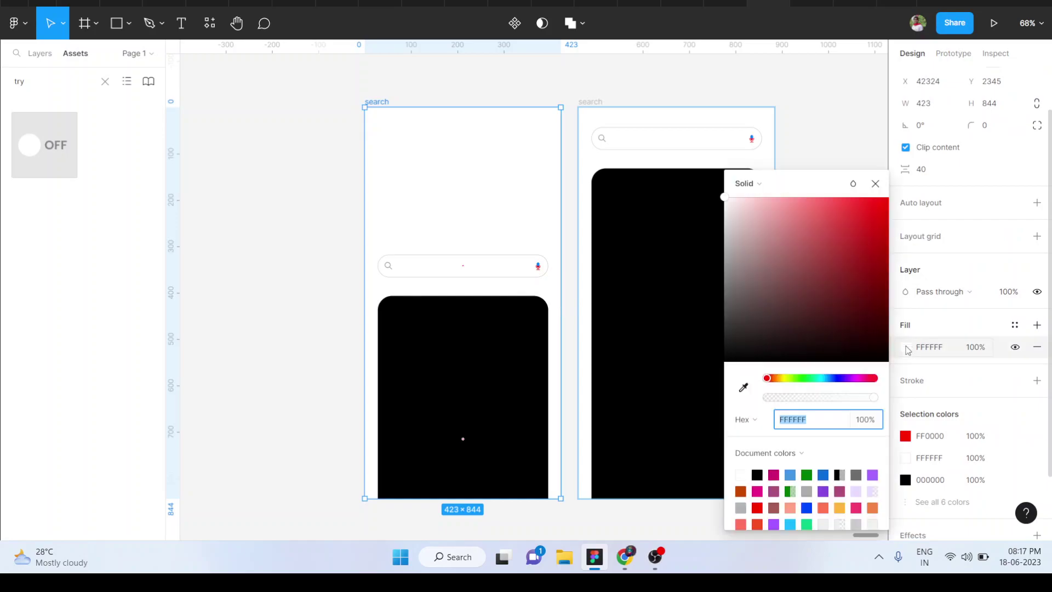
left_click_drag(728, 199, 720, 222)
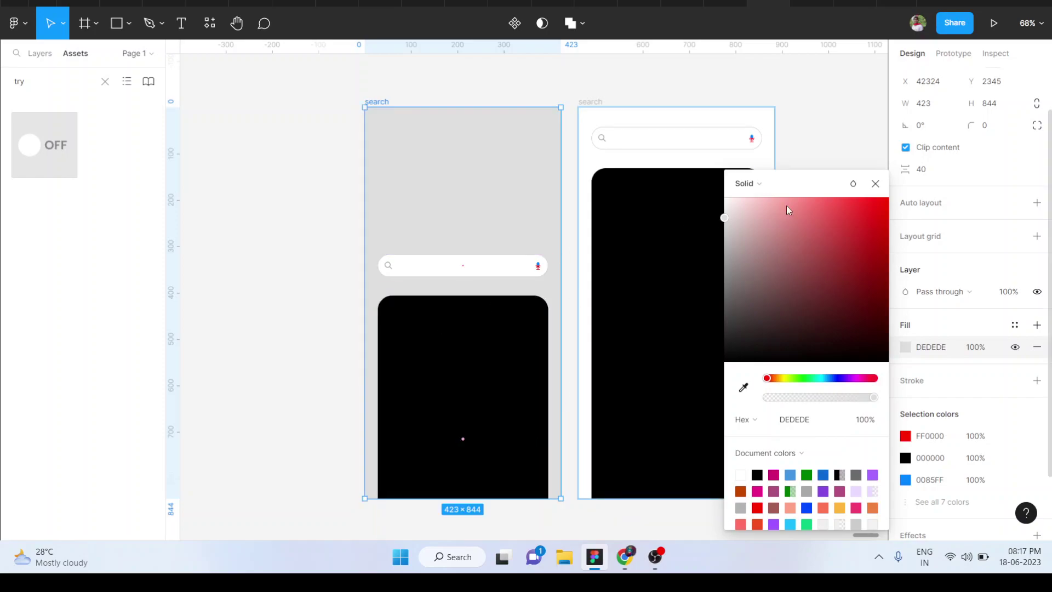
left_click(729, 241)
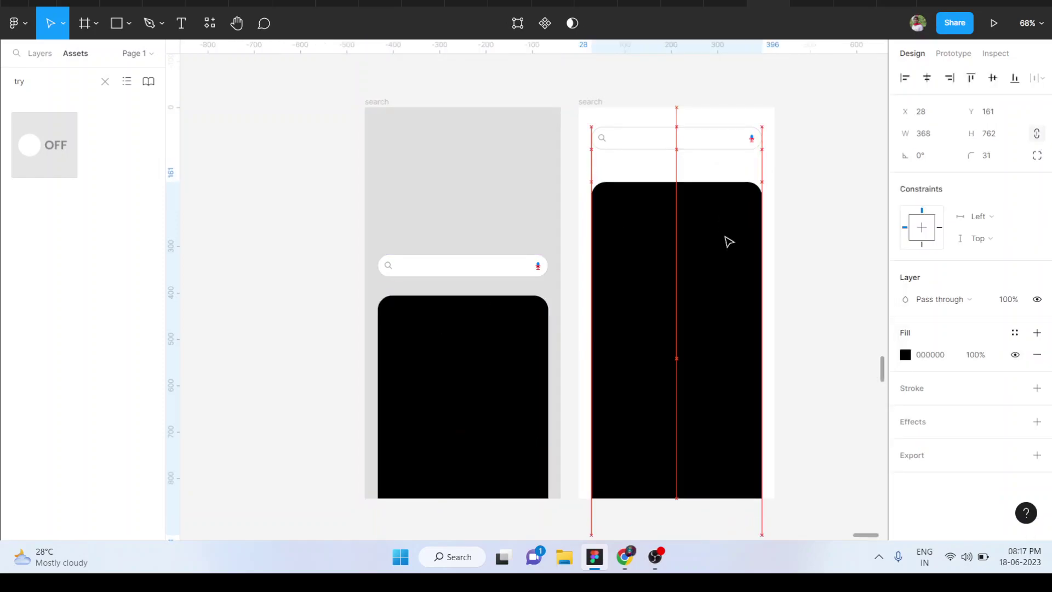
key("ctrl+z")
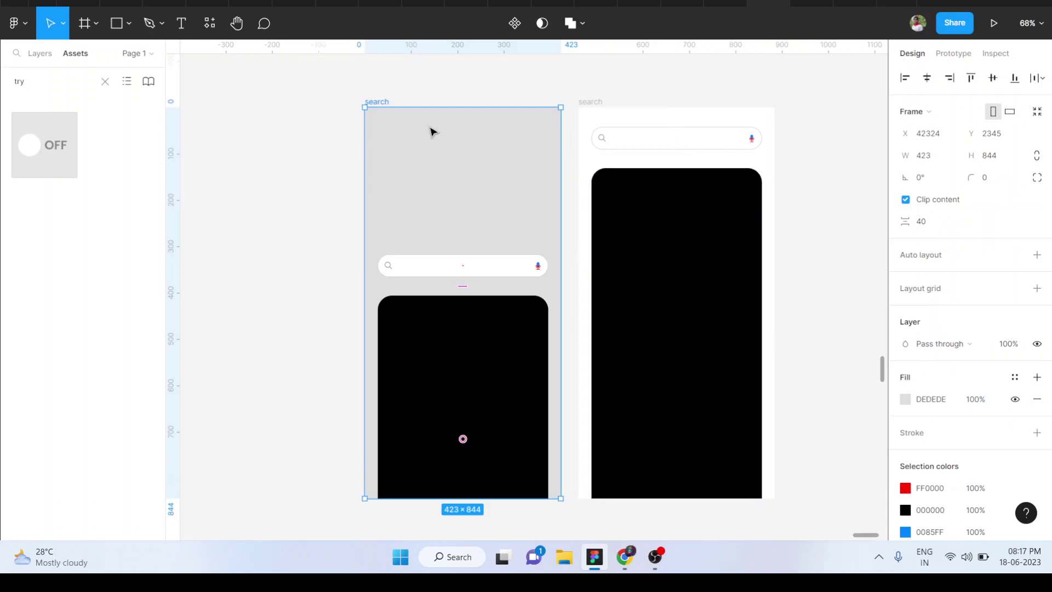
left_click(907, 403)
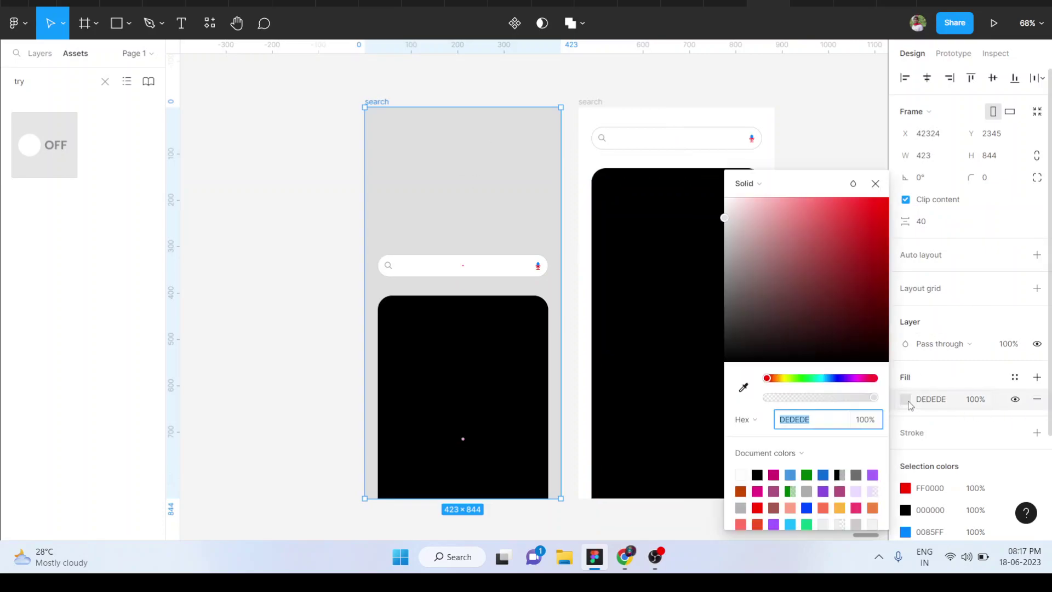
left_click_drag(725, 218, 725, 251)
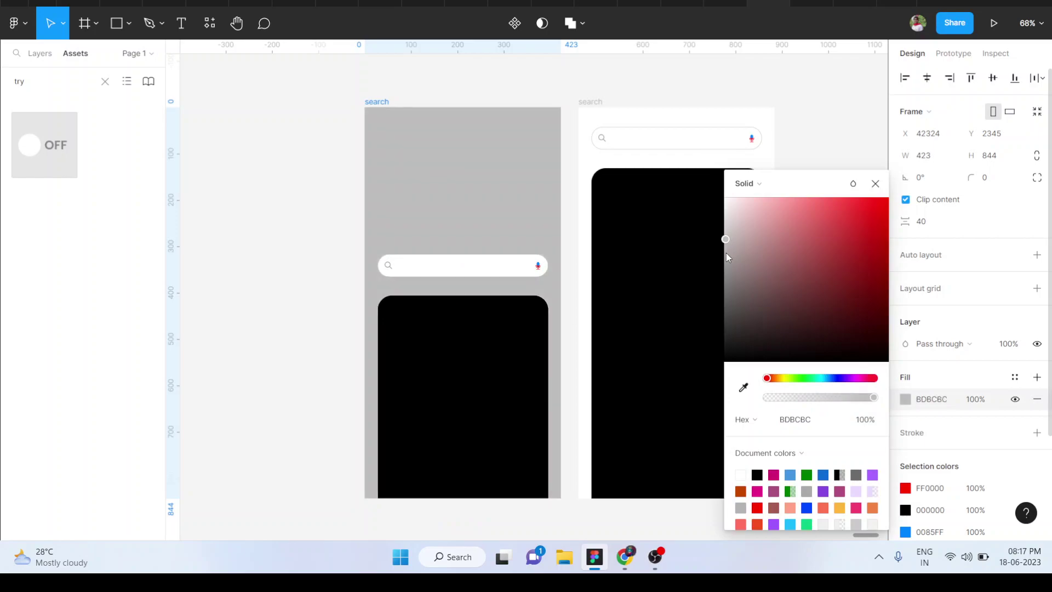
left_click_drag(727, 312, 726, 361)
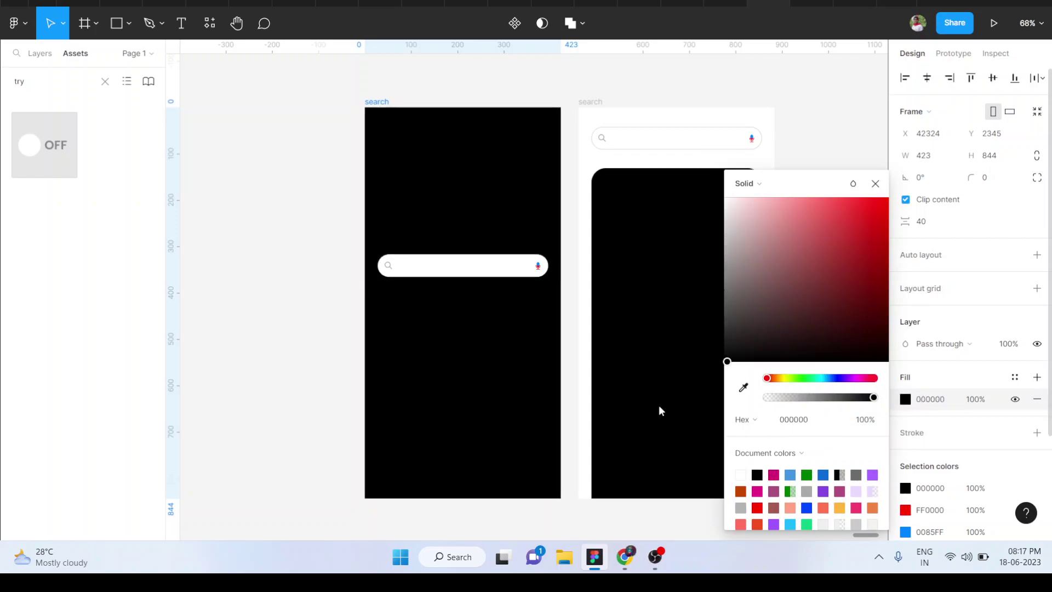
Make the left frame's content card light grey (AEAEAE)
left_click(457, 403)
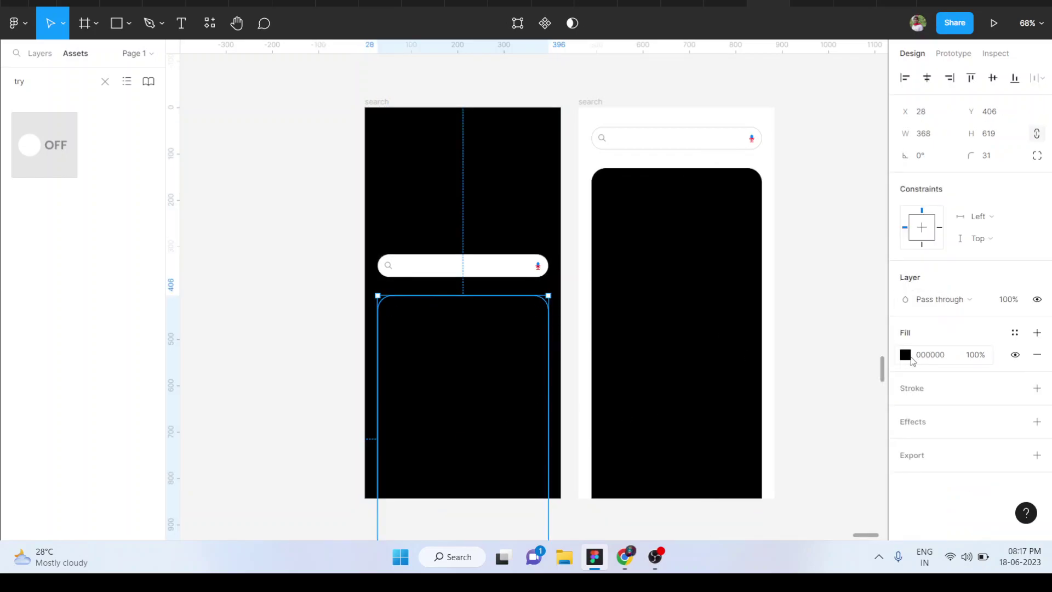
left_click(905, 355)
left_click_drag(733, 210, 718, 258)
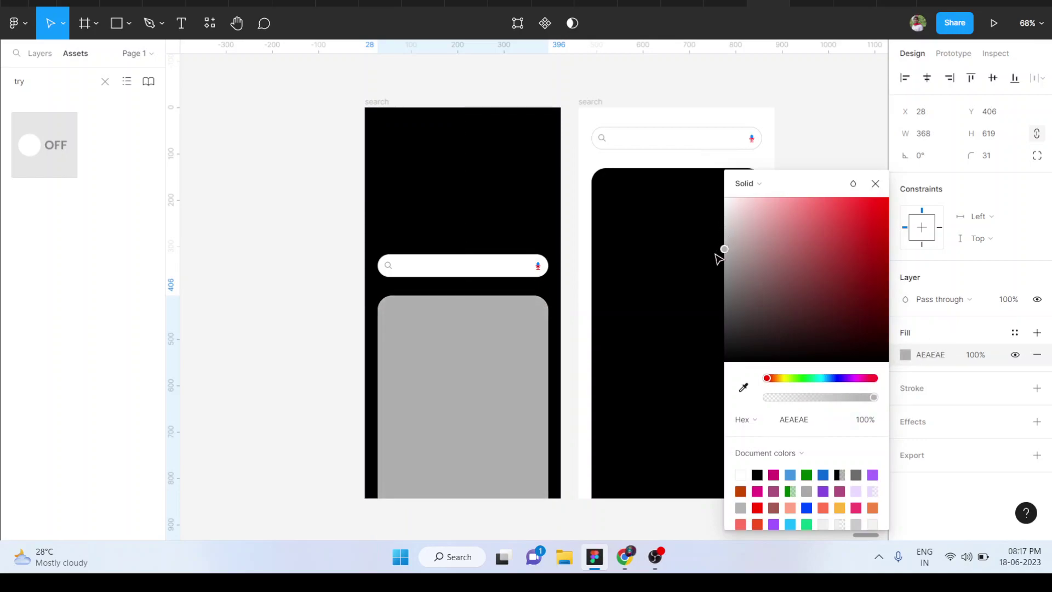
Eyedrop the grey card colour onto the right card and black onto the right frame
left_click(287, 189)
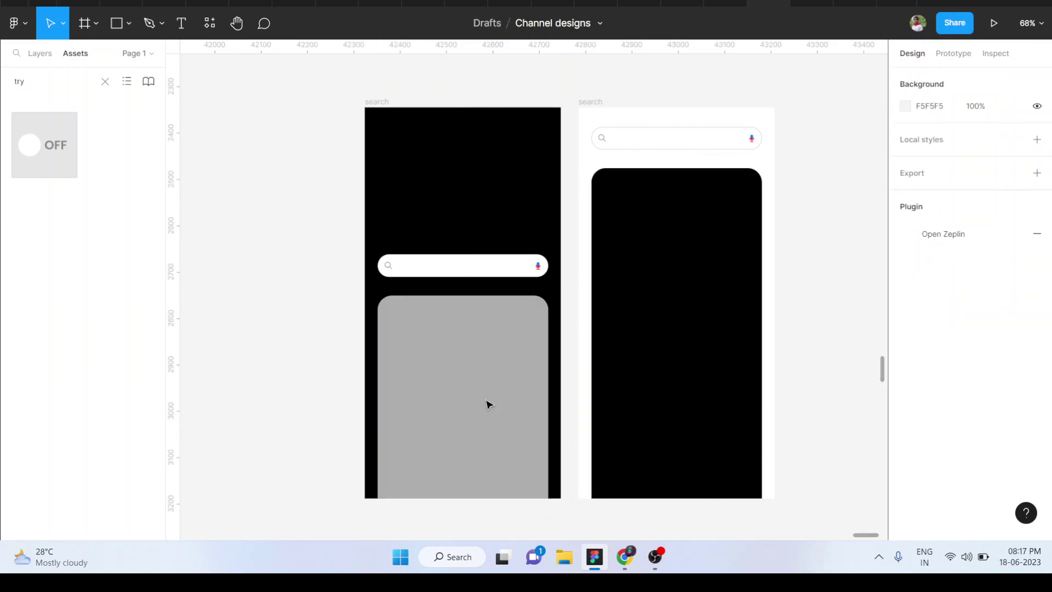
left_click(674, 254)
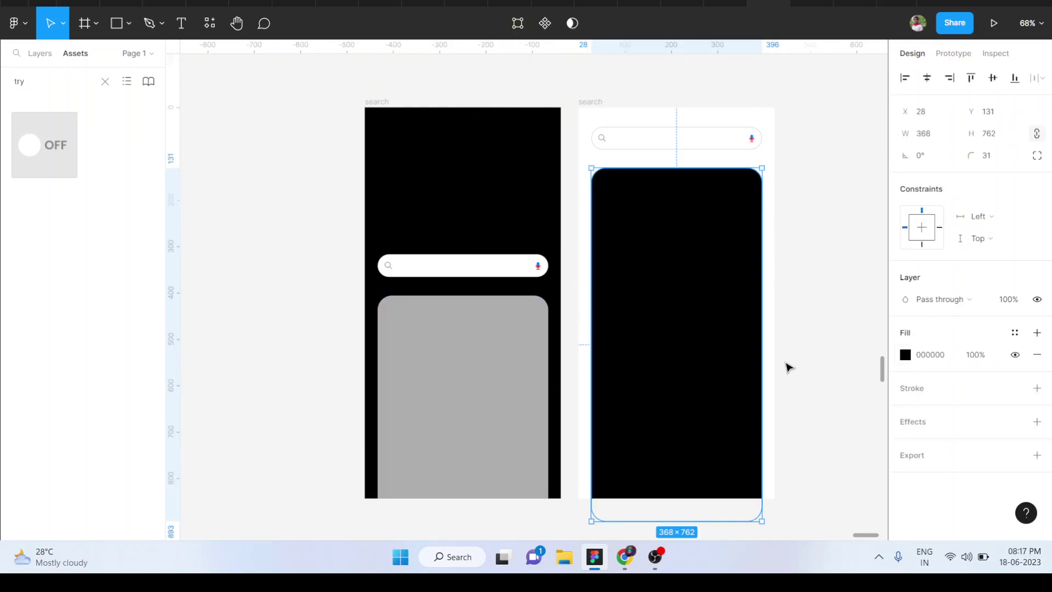
key("i")
left_click(502, 375)
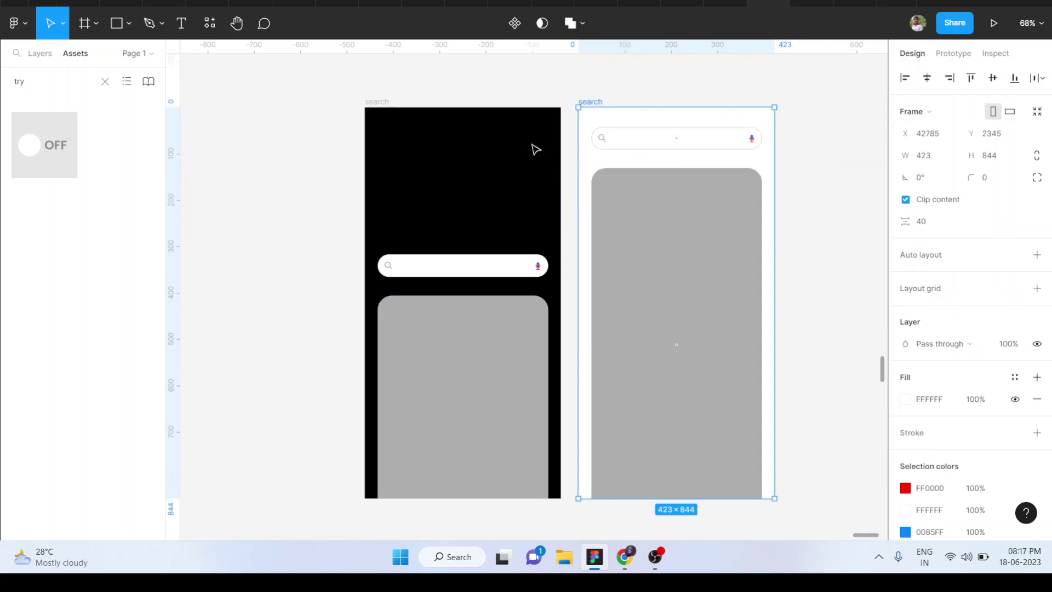
key("i")
left_click(517, 135)
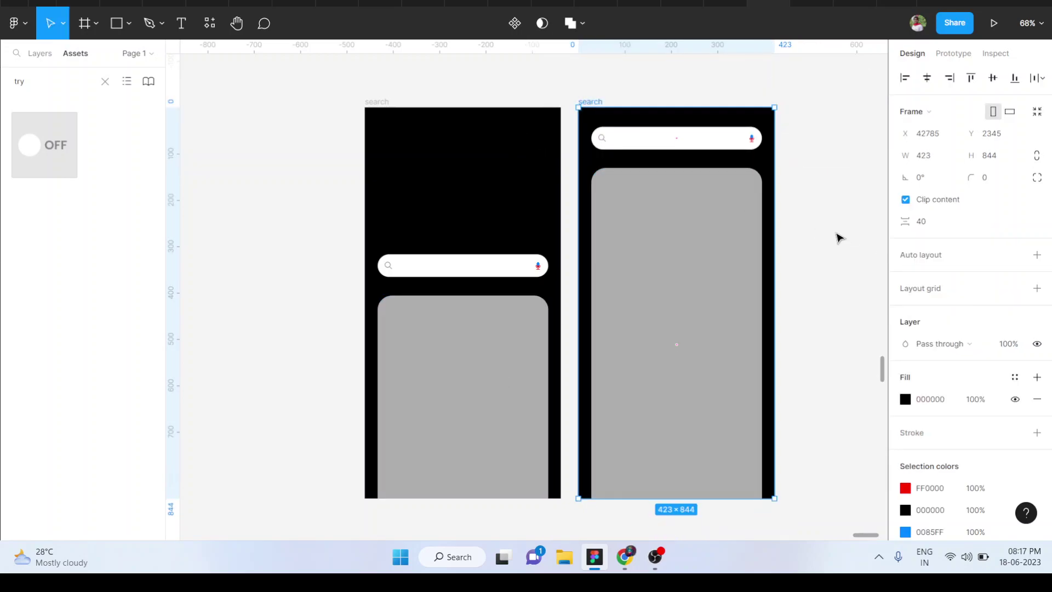
key("Escape")
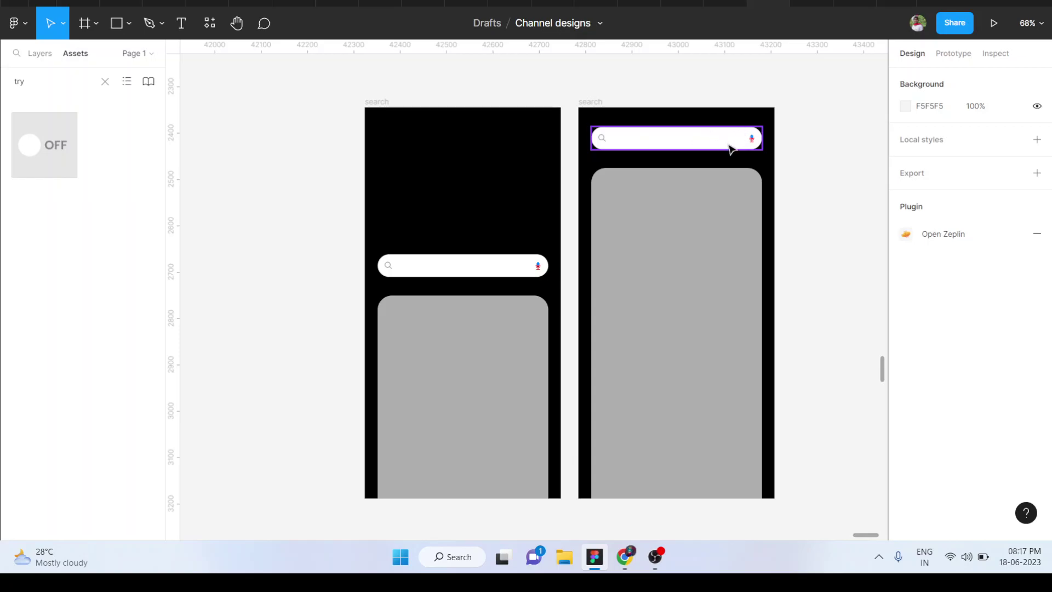
Bring the right screen's search bar in front of its grey card
left_click(673, 186)
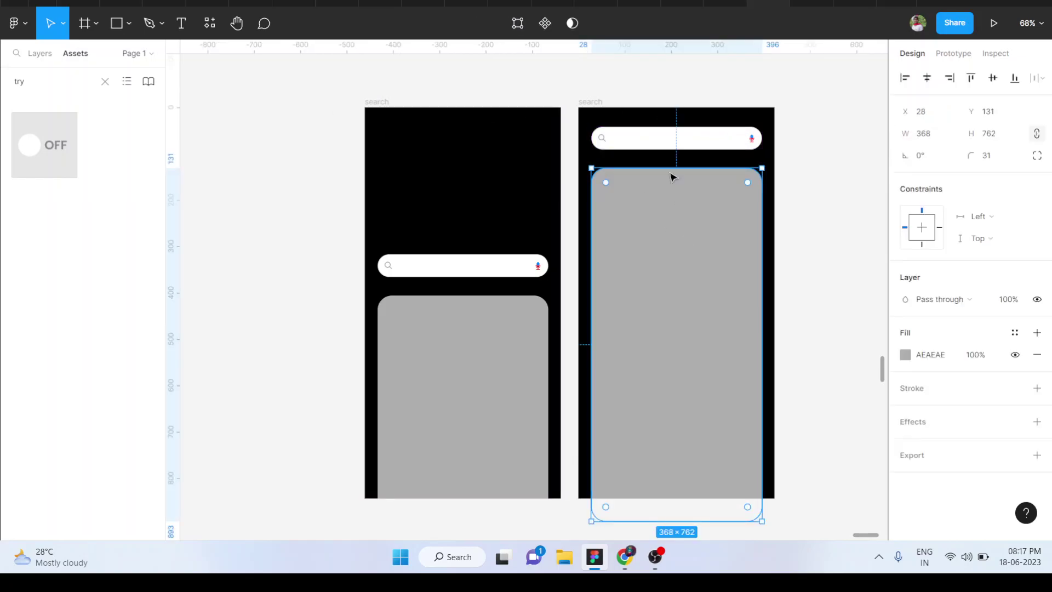
left_click(664, 143)
right_click(663, 147)
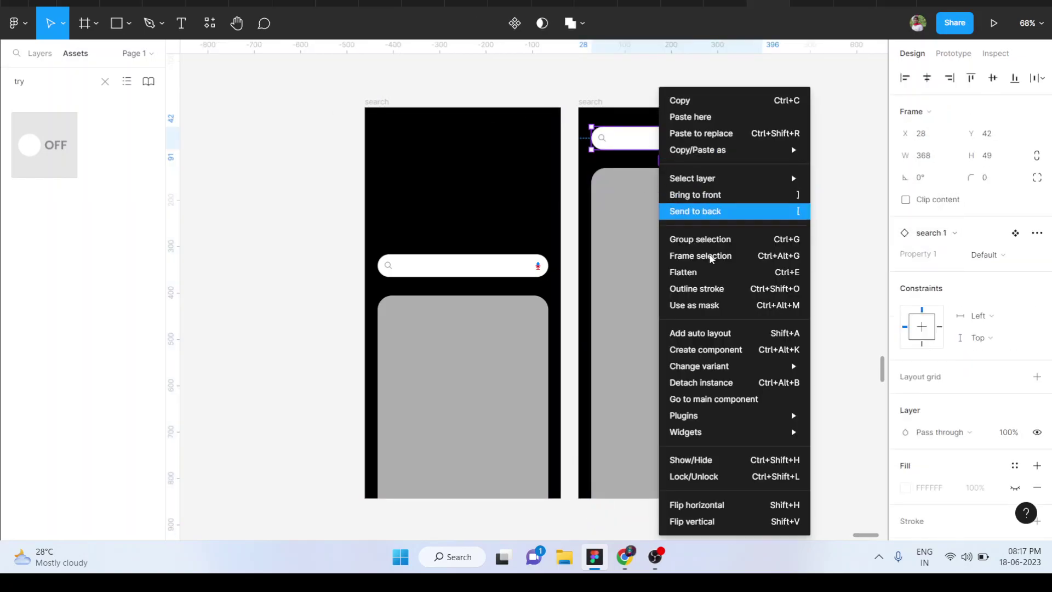
left_click(719, 197)
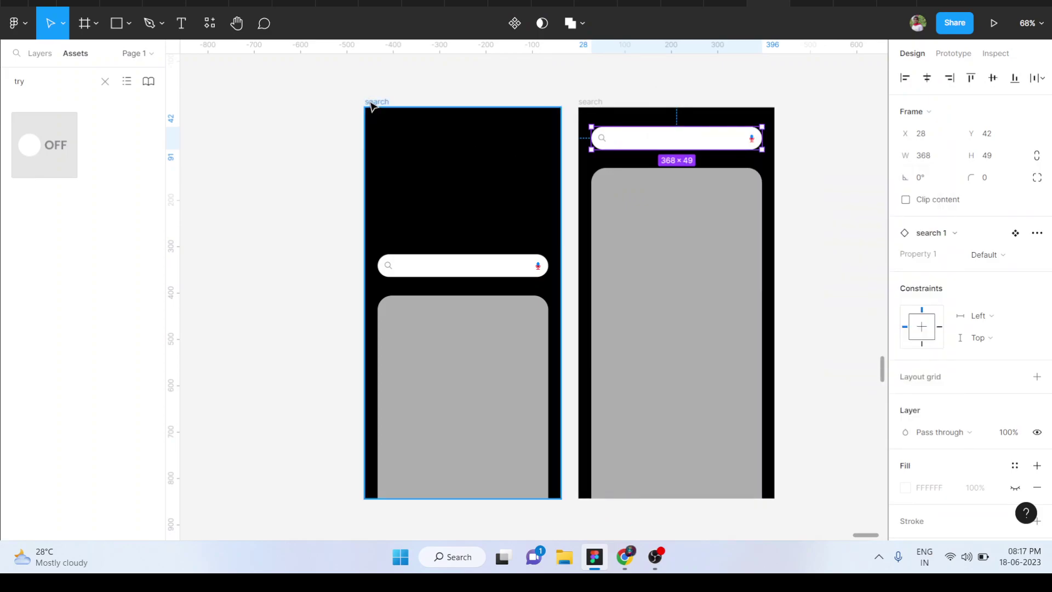
left_click(369, 104)
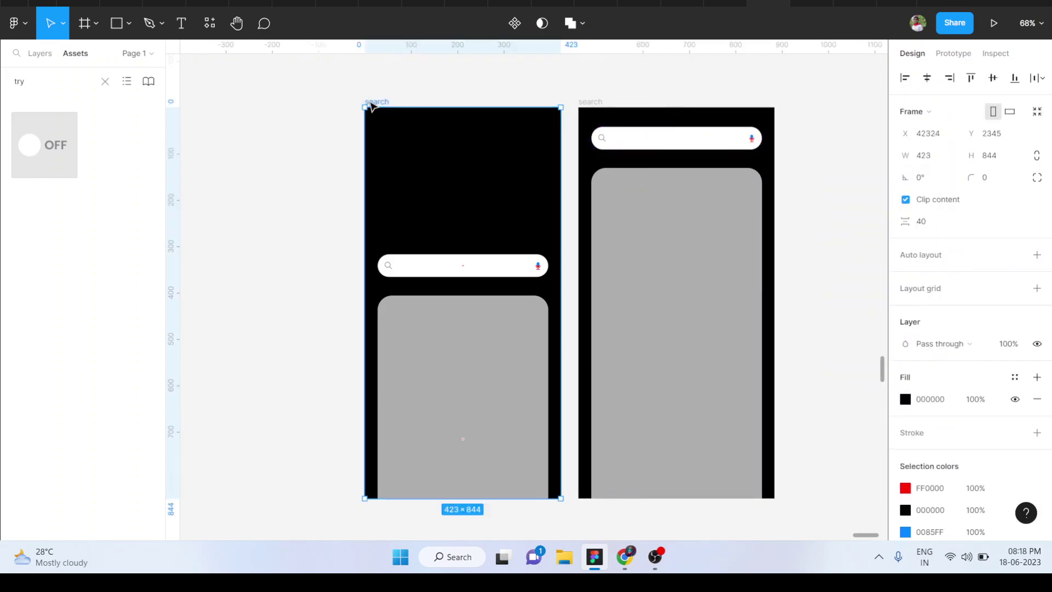
Preview the left search screen prototype and return to the editor
left_click(992, 24)
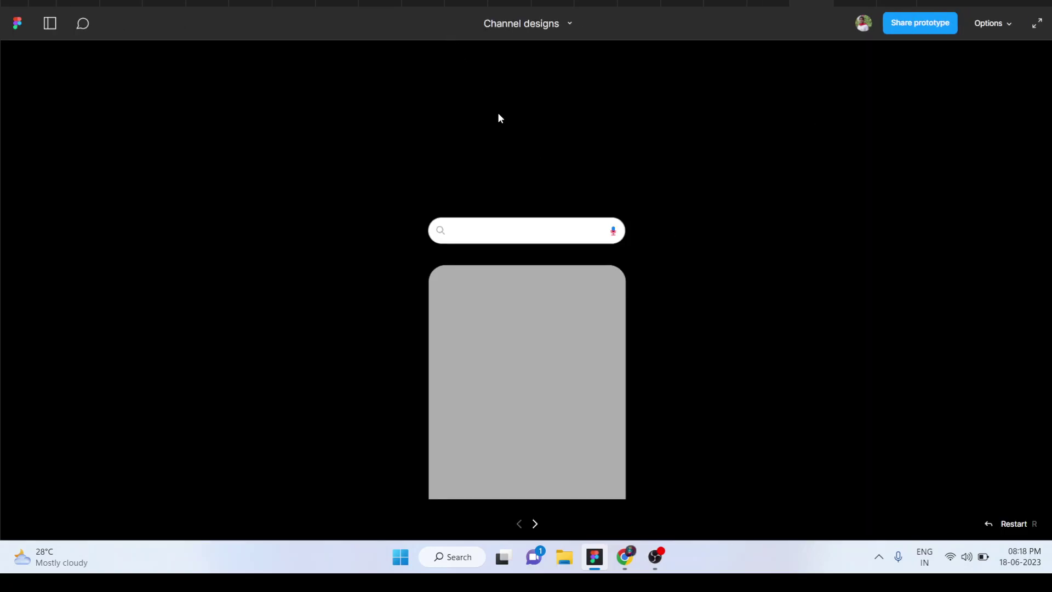
left_click(767, 4)
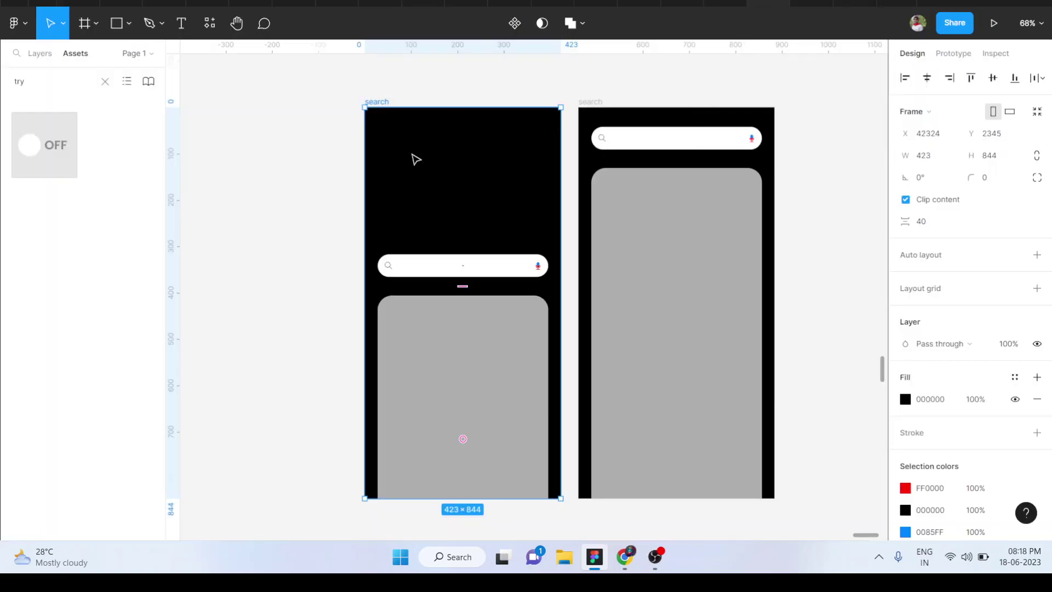
scroll(953, 257, "down", 3)
Add a white FFFFFF stroke to both the left and right search screens
left_click(920, 301)
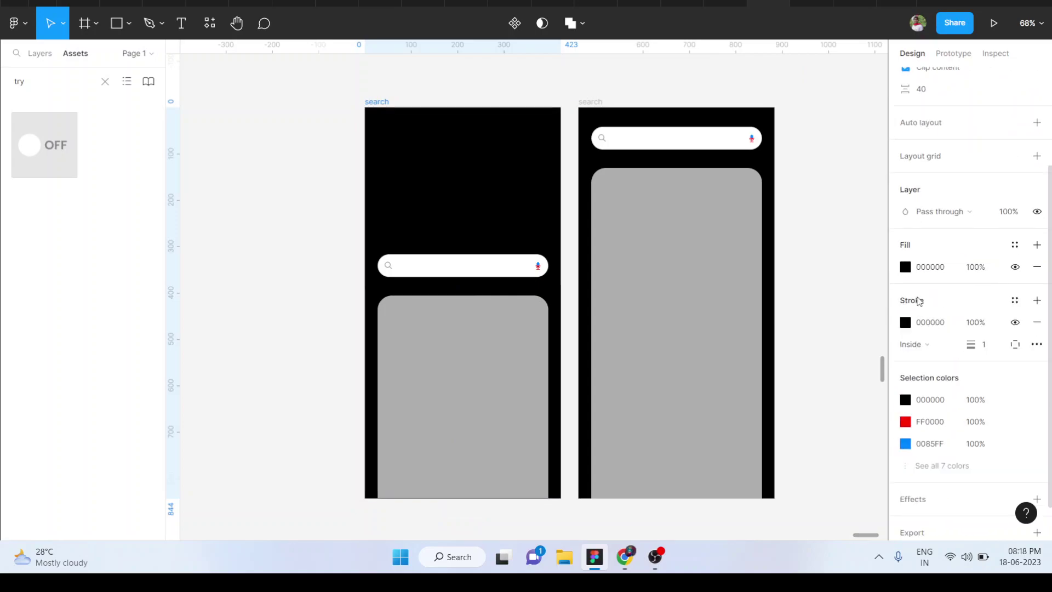
left_click(905, 322)
left_click(754, 240)
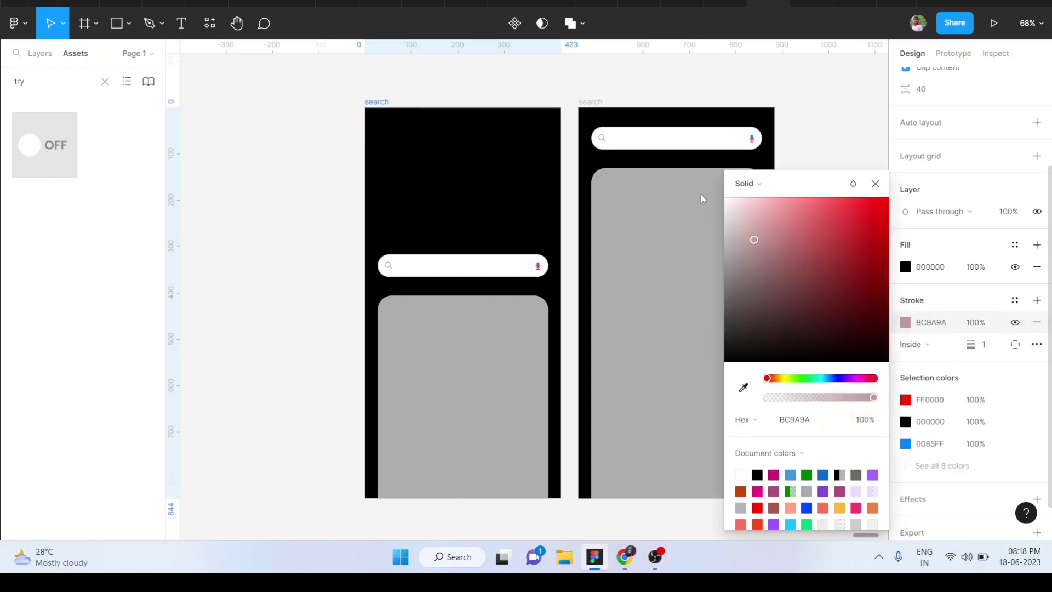
left_click(590, 102)
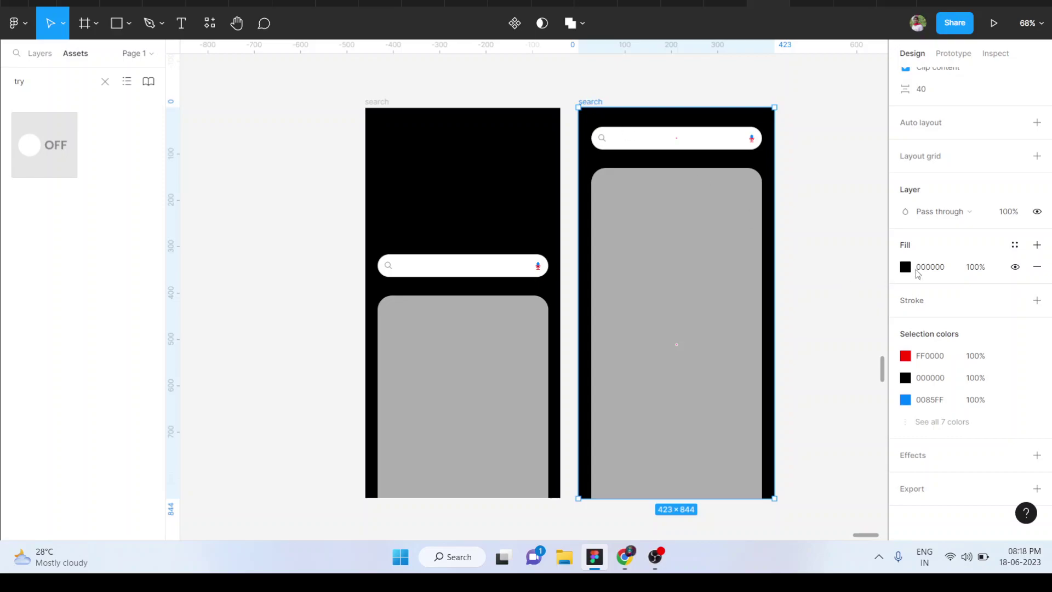
left_click(912, 300)
left_click(926, 322)
type("ff")
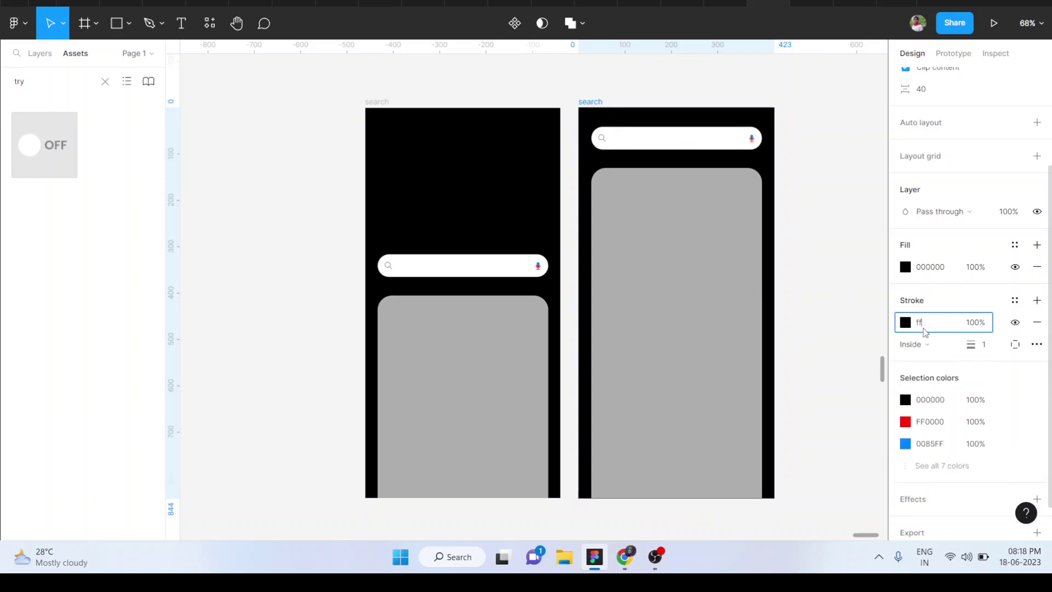
key("Return")
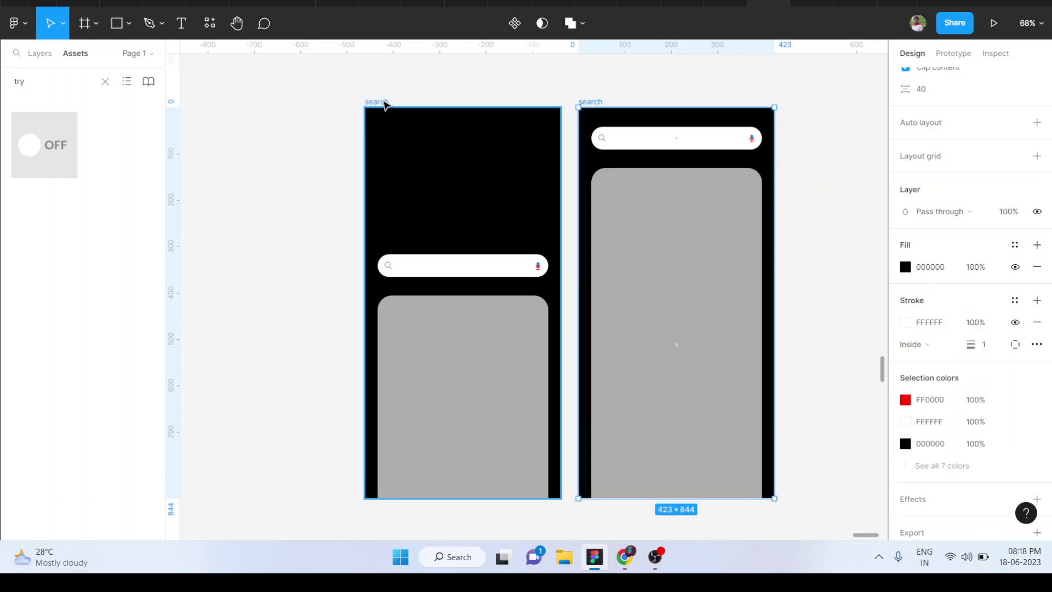
left_click(385, 104)
left_click(993, 23)
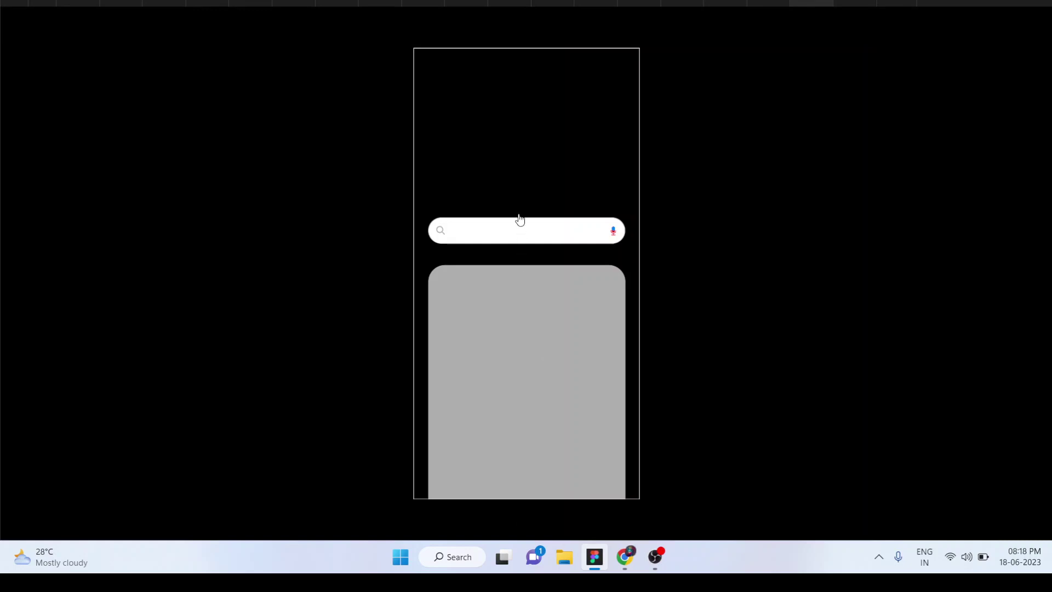
left_click(816, 260)
scroll(532, 274, "down", 3)
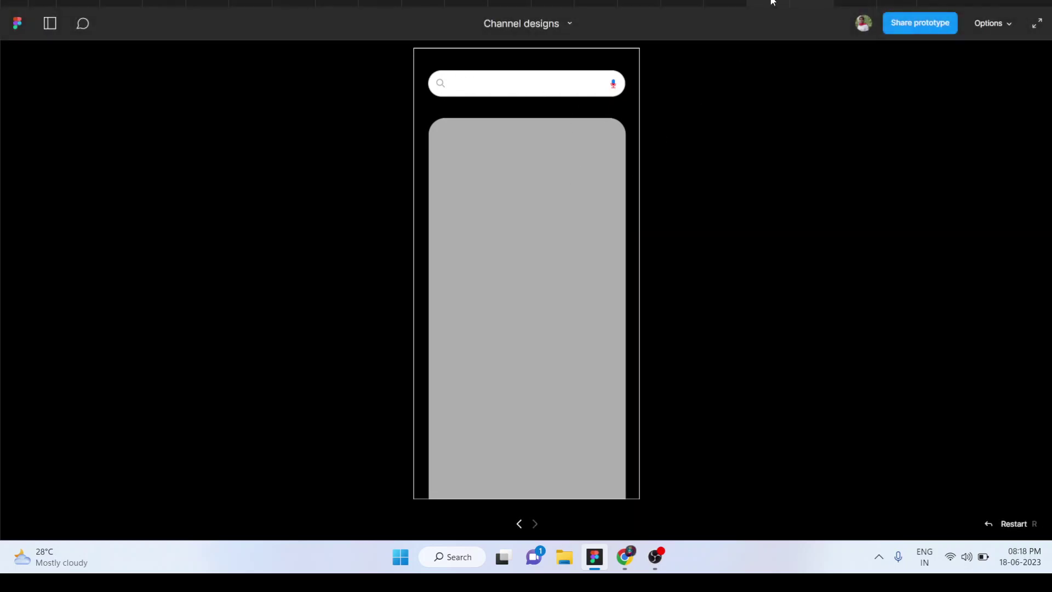
Leave the preview and open the right search screen's prototype overflow settings
key("ctrl+w")
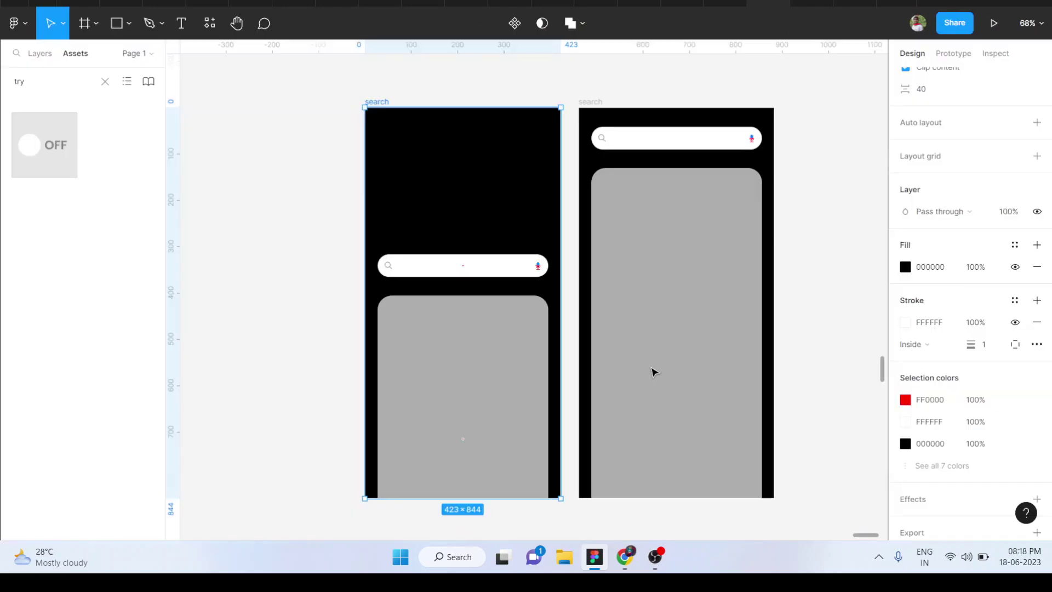
scroll(652, 369, "down", 3)
scroll(652, 373, "up", 3)
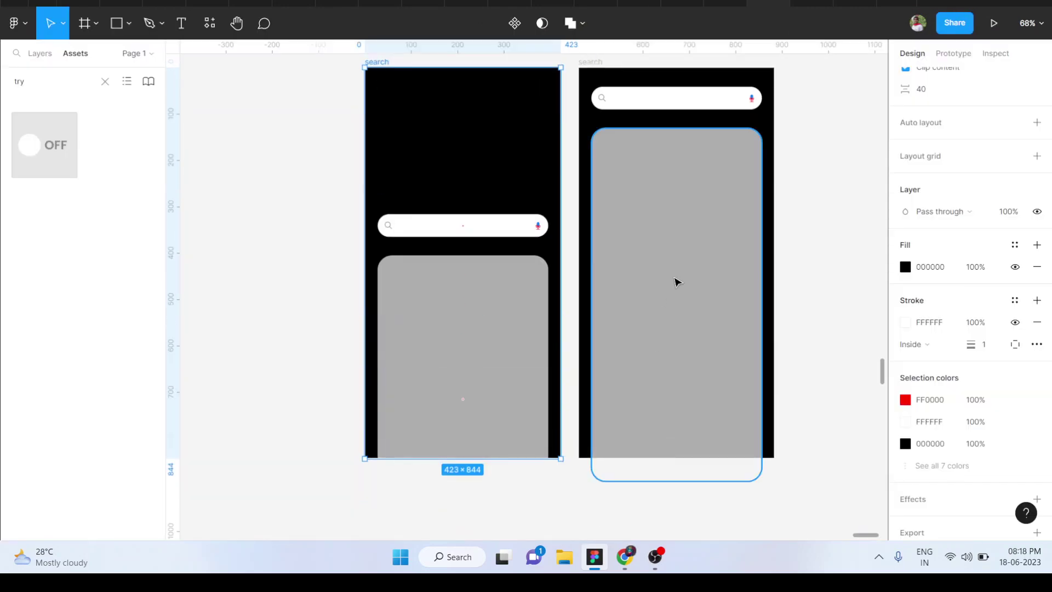
left_click(594, 69)
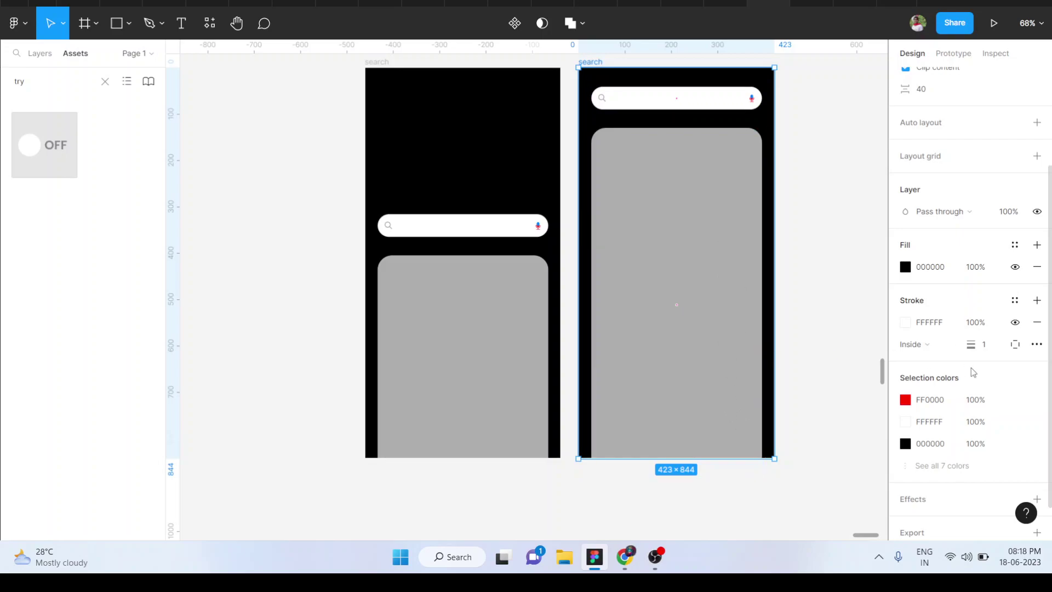
left_click(954, 54)
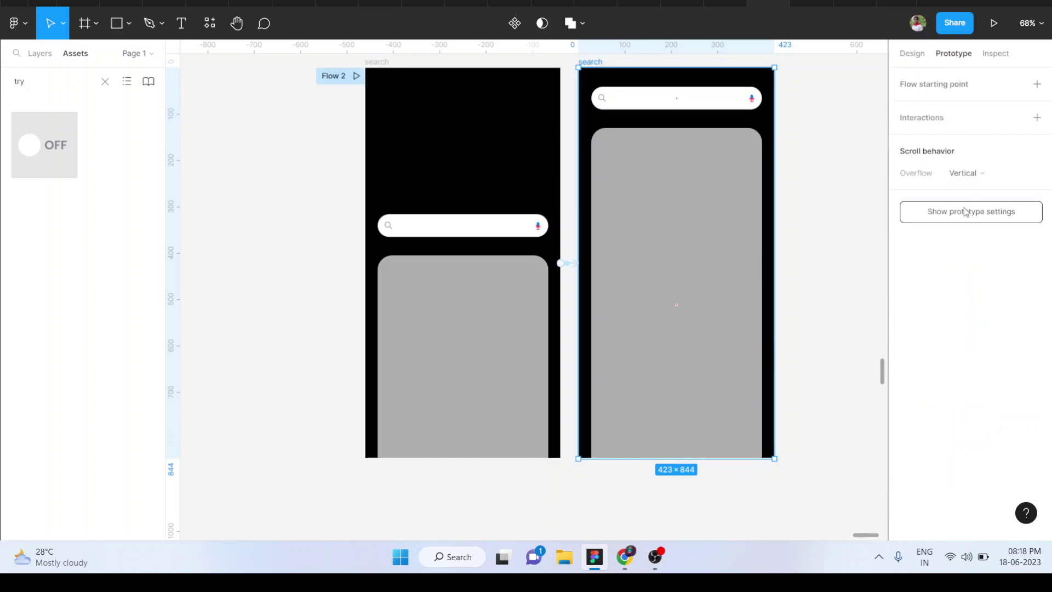
left_click(990, 175)
Set the grey content card's scroll position to Sticky (stop at top edge)
left_click(706, 199)
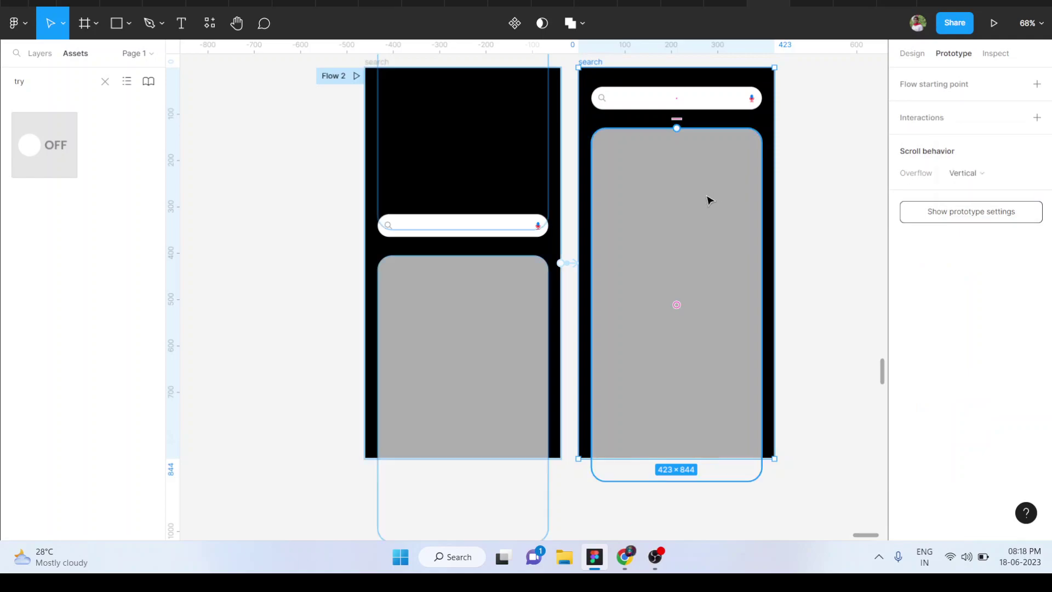
left_click(814, 201)
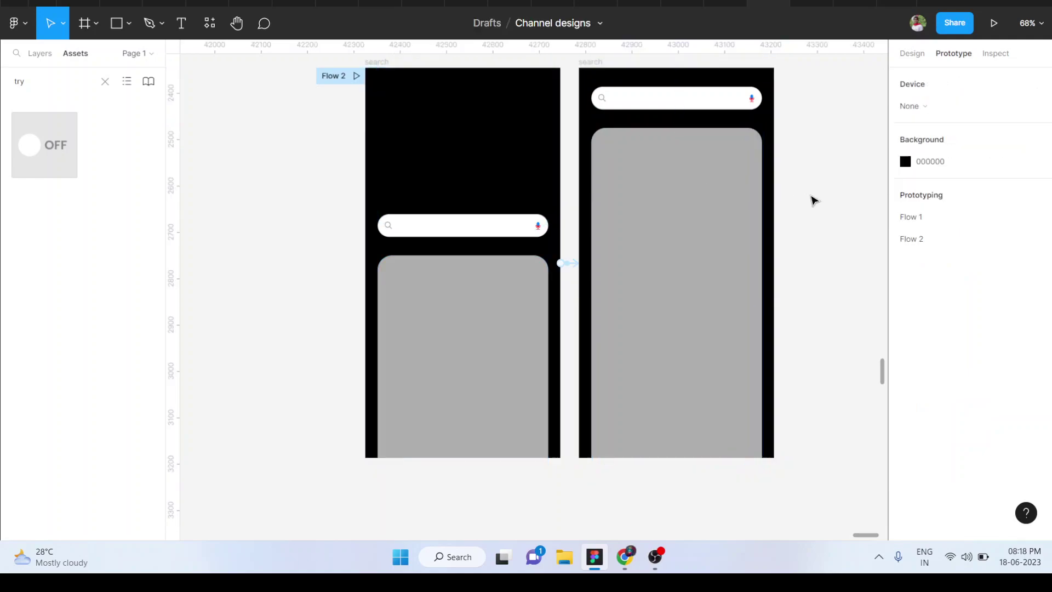
left_click(729, 199)
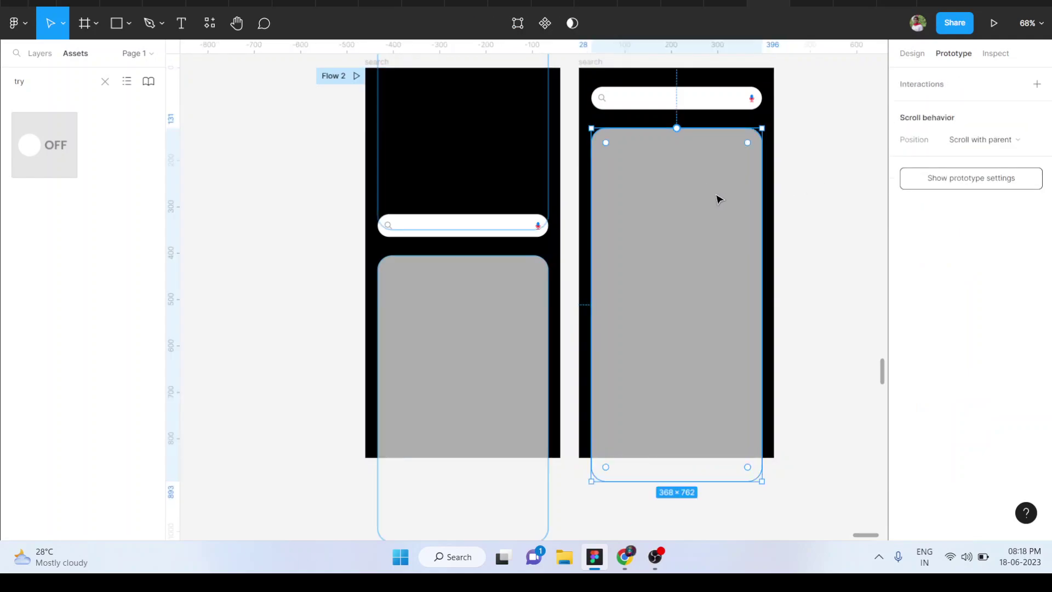
left_click(1005, 141)
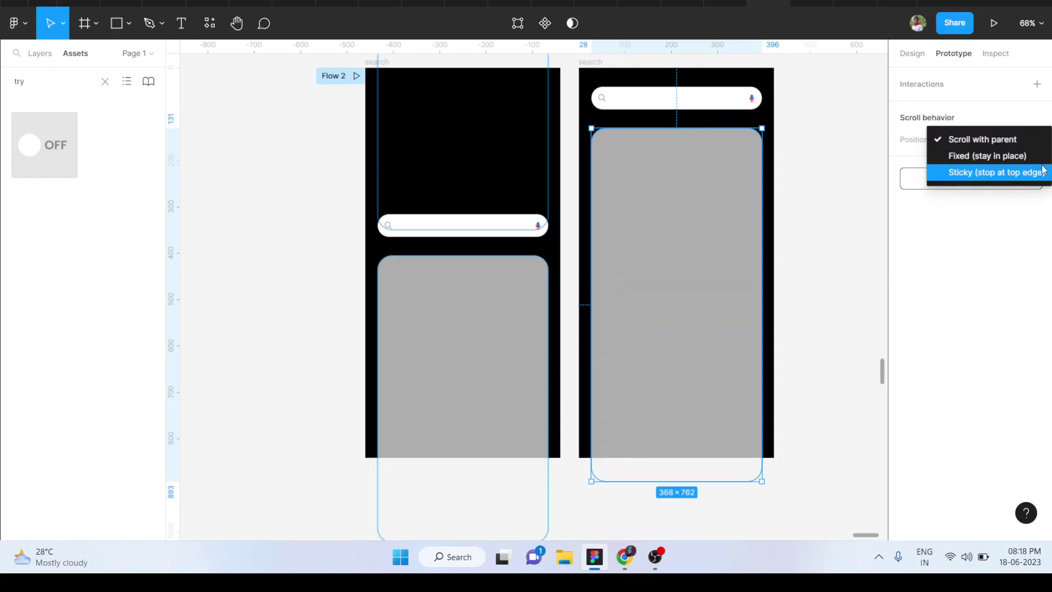
left_click(844, 176)
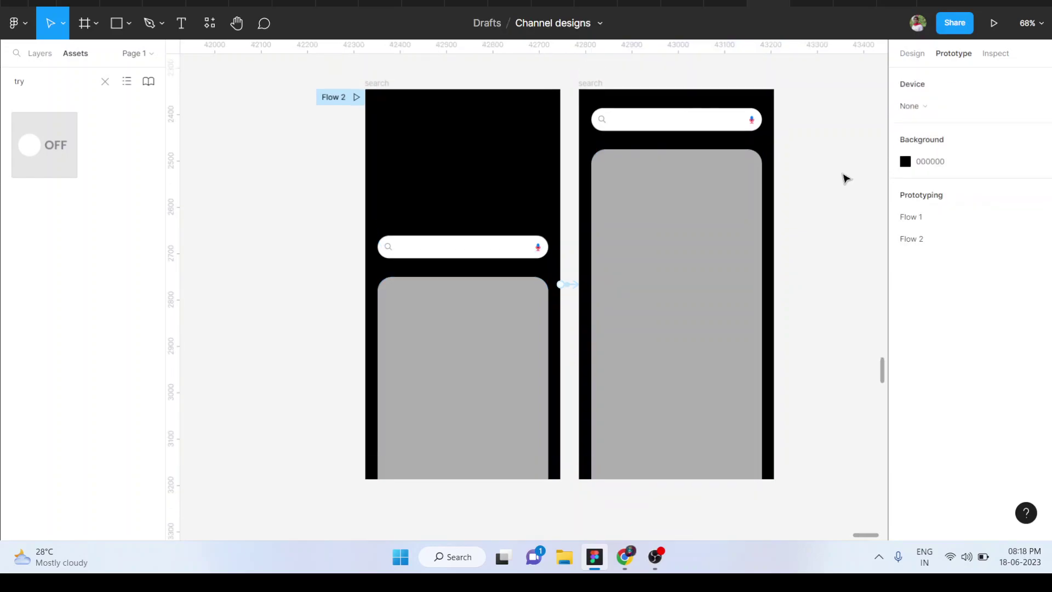
scroll(843, 176, "up", 2)
left_click(597, 127)
scroll(592, 118, "down", 2)
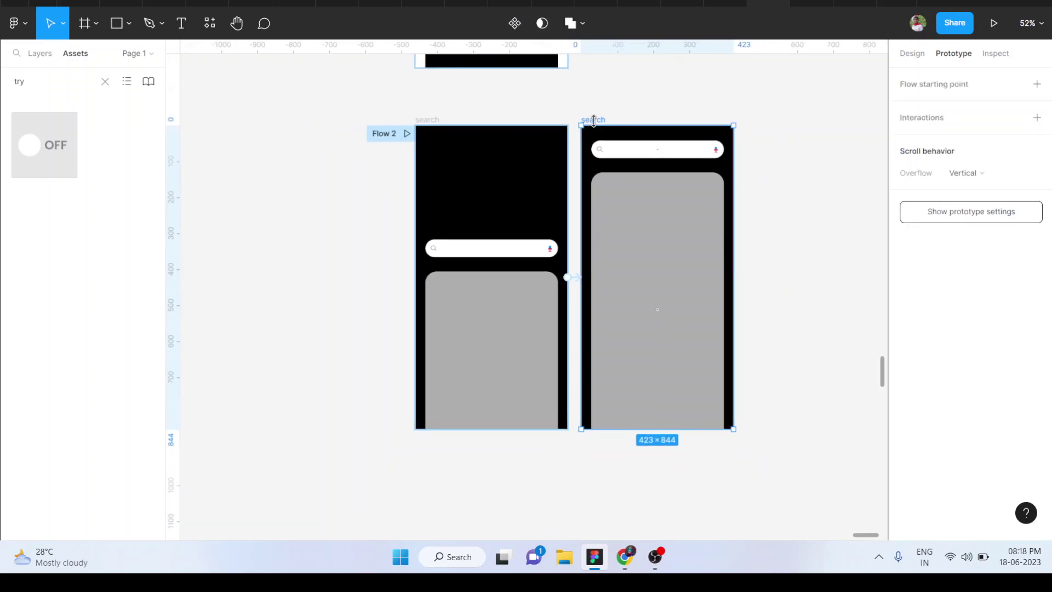
left_click(758, 246)
scroll(758, 245, "right", 1)
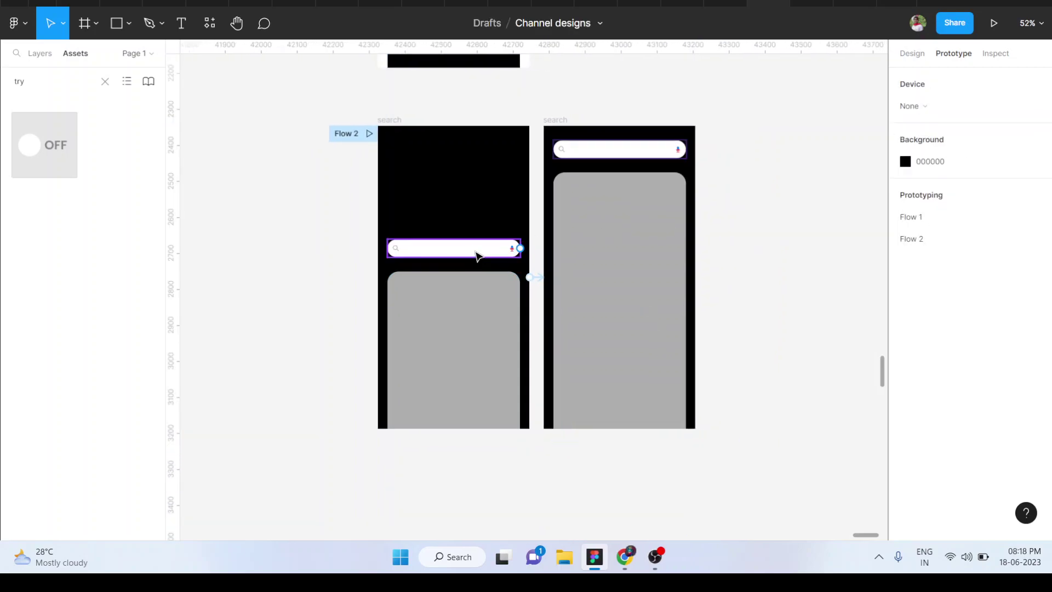
scroll(471, 258, "up", 3)
scroll(473, 258, "up", 3)
scroll(472, 258, "down", 2)
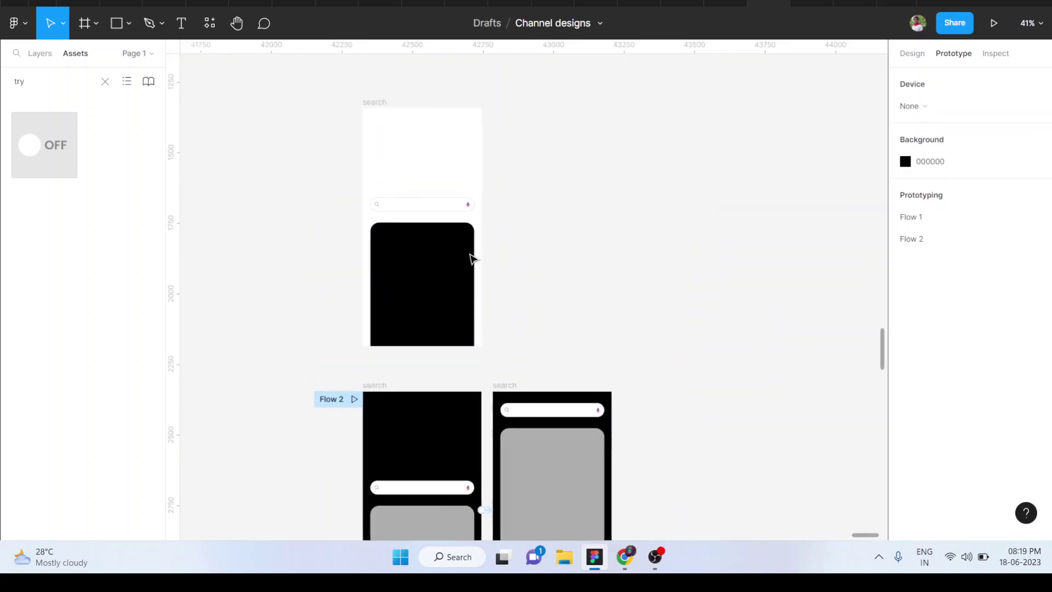
scroll(472, 258, "down", 1)
scroll(446, 243, "up", 2)
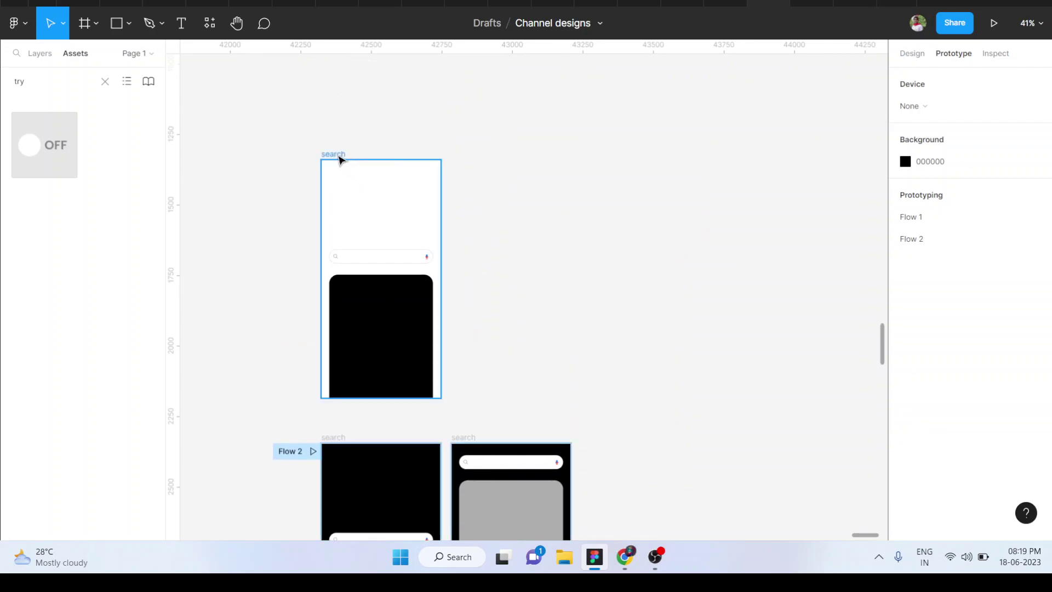
scroll(755, 208, "down", 3)
scroll(754, 207, "down", 1)
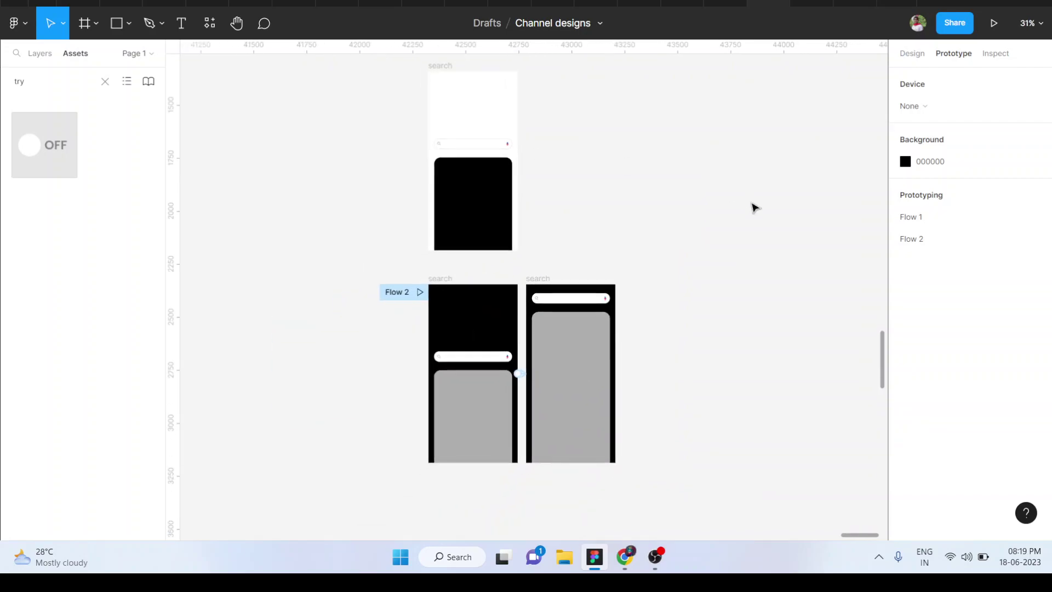
scroll(751, 206, "down", 1)
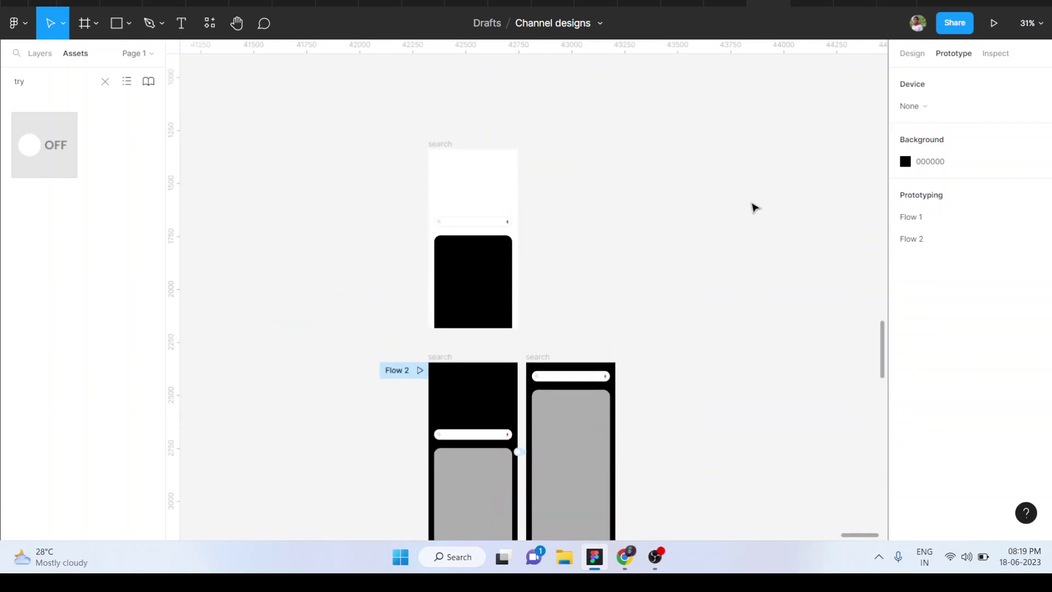
left_click(657, 557)
left_click(657, 557)
scroll(630, 265, "up", 1)
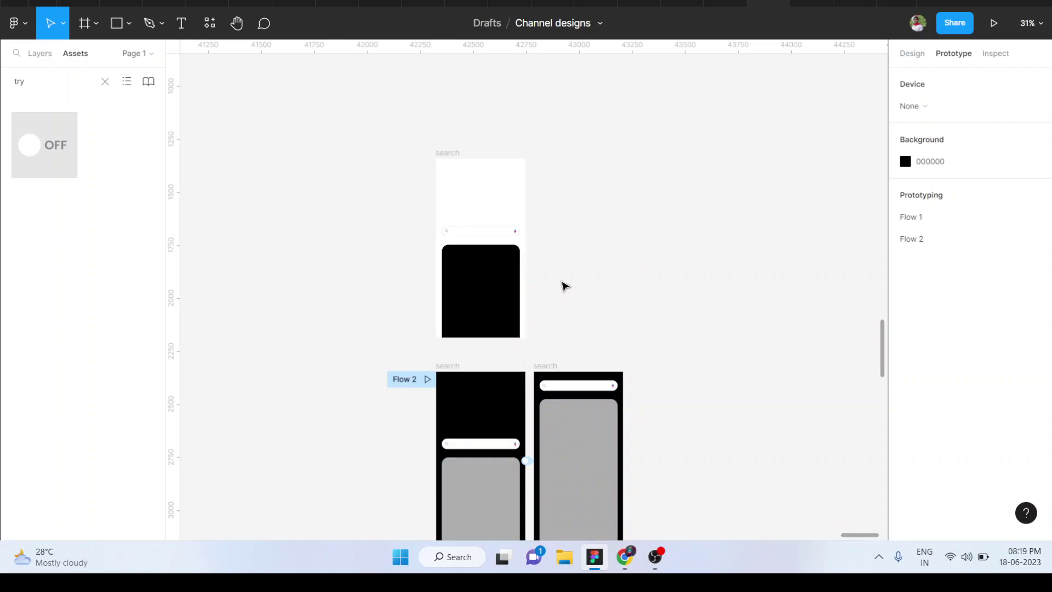
scroll(564, 285, "up", 2, "ctrl")
scroll(565, 285, "up", 2, "ctrl")
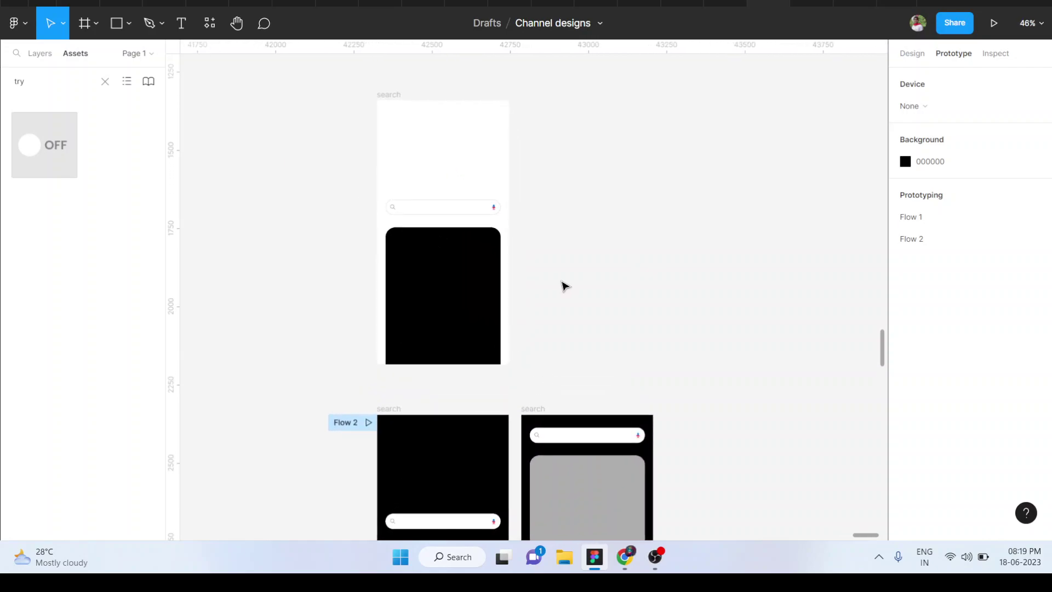
scroll(565, 285, "up", 1, "ctrl")
scroll(565, 286, "up", 1, "ctrl")
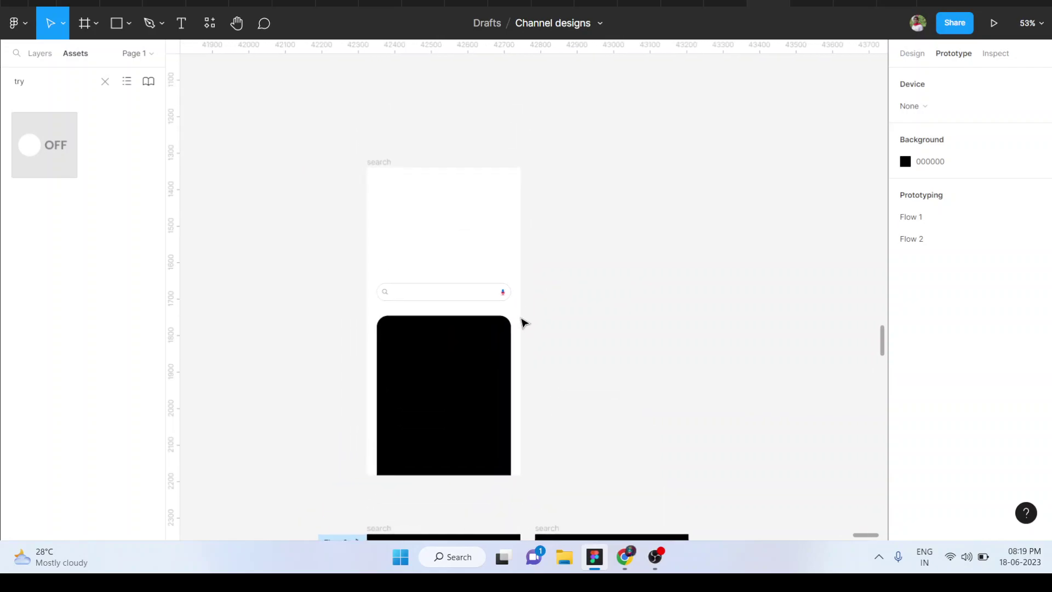
scroll(512, 450, "down", 3)
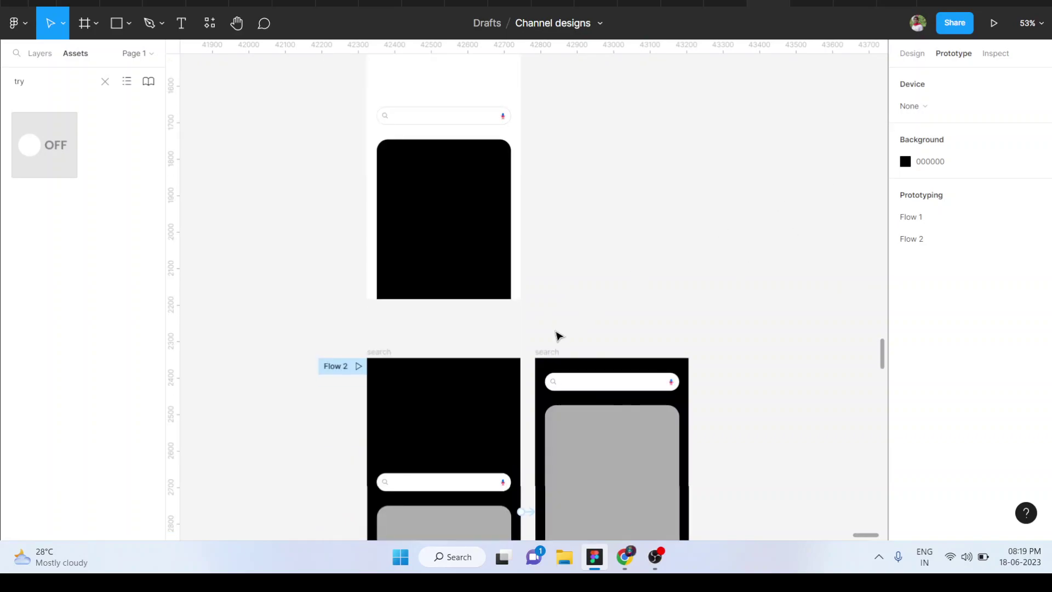
scroll(557, 333, "down", 3)
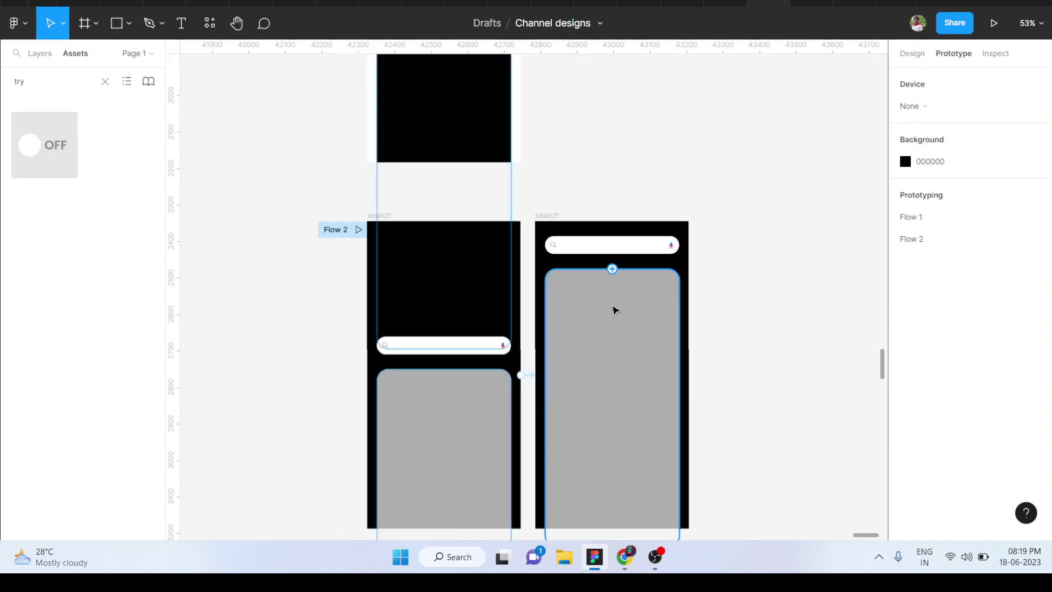
mouse_move(611, 381)
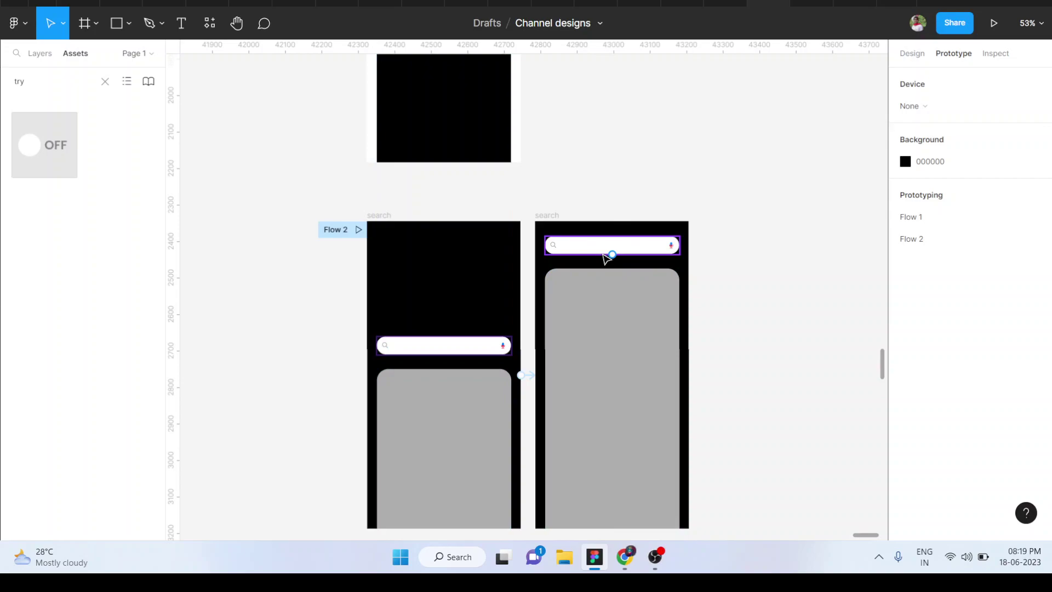
scroll(548, 274, "down", 2)
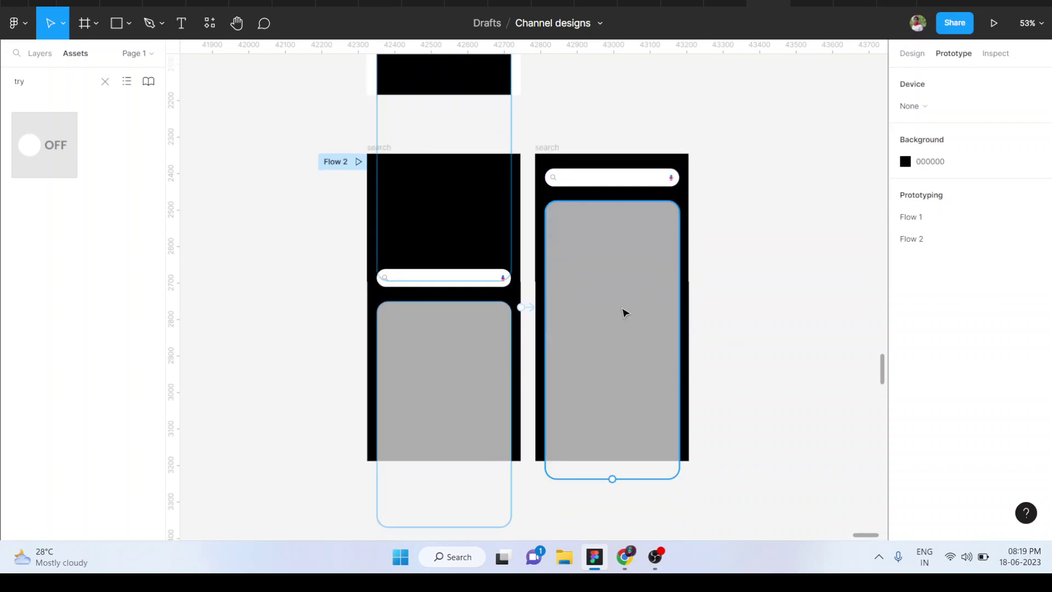
scroll(561, 211, "up", 2)
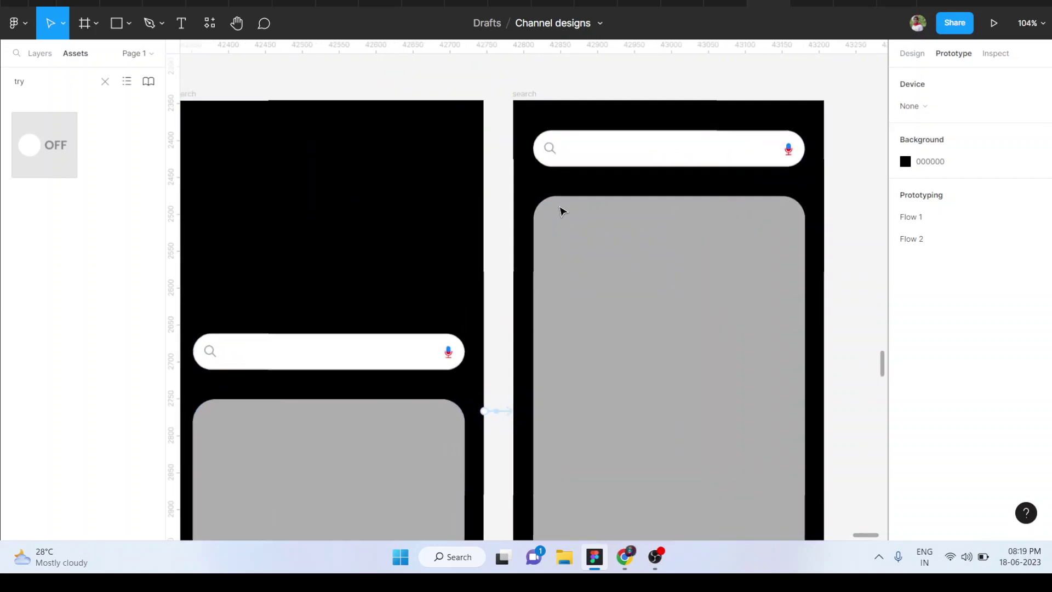
scroll(561, 212, "up", 2)
scroll(562, 212, "up", 1)
scroll(561, 212, "down", 1)
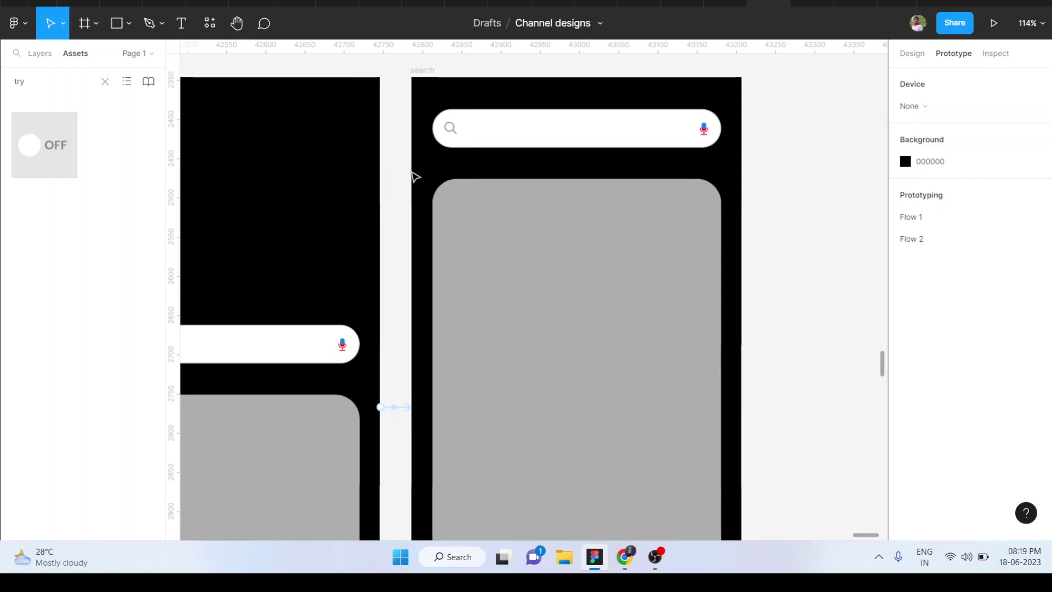
scroll(716, 238, "down", 1)
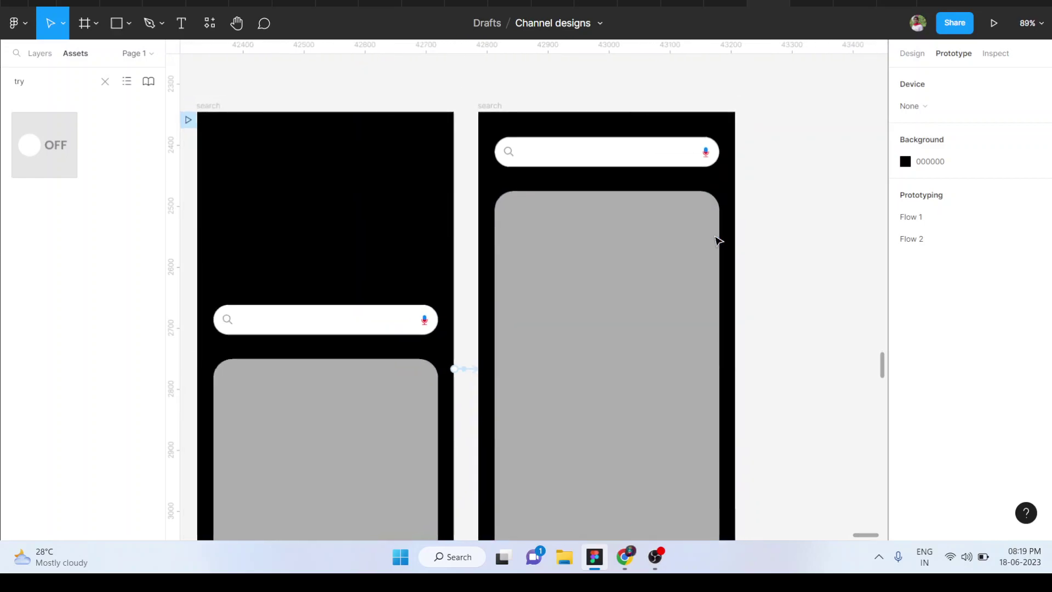
scroll(706, 234, "down", 1)
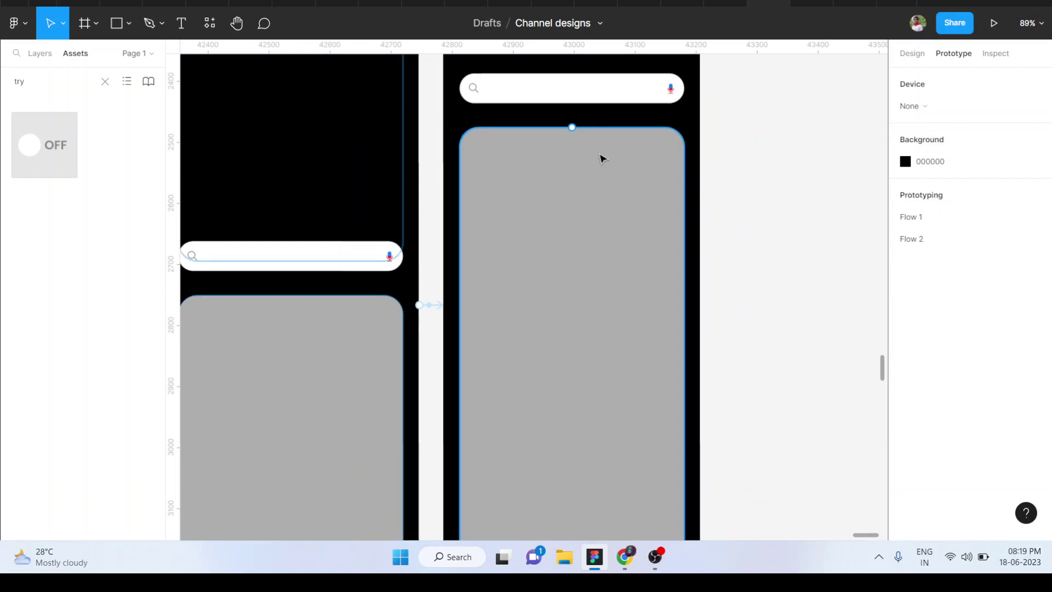
scroll(608, 335, "up", 3)
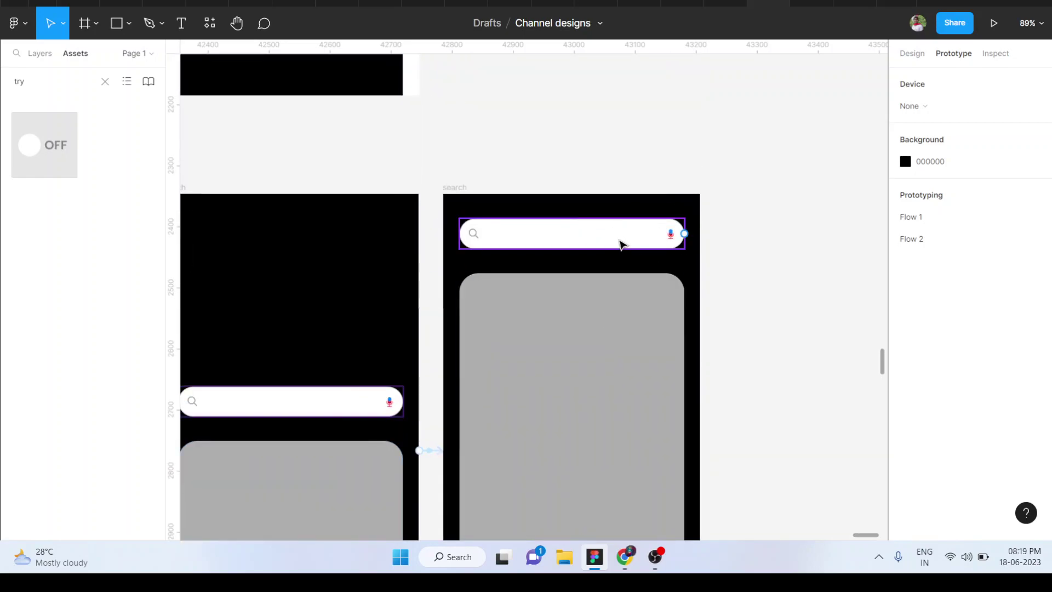
scroll(621, 244, "down", 2)
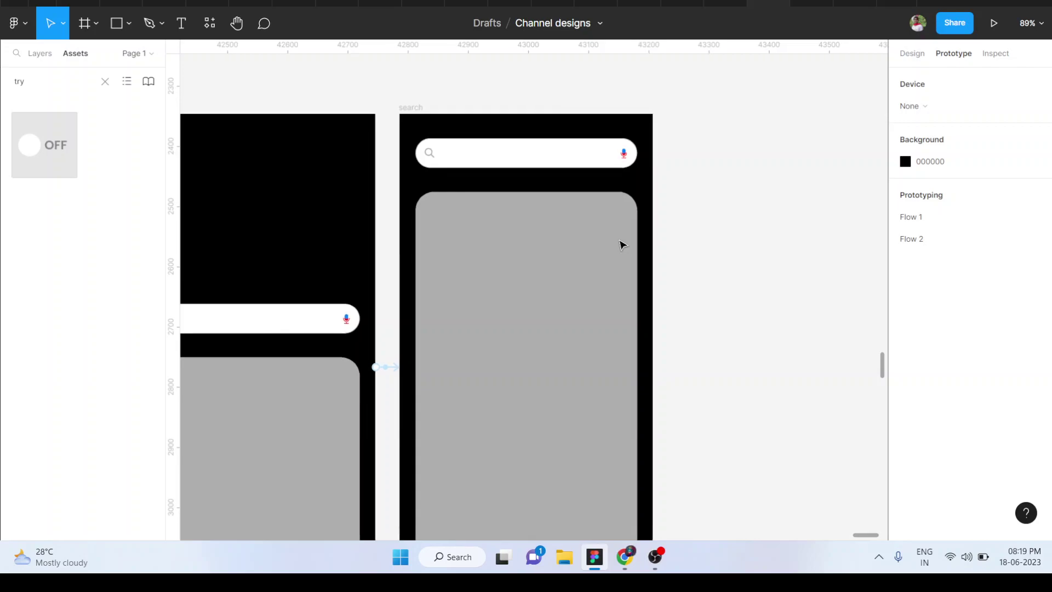
Duplicate the fixed-search-bar screen to its right
left_click(416, 110)
left_click_drag(512, 291, 717, 290)
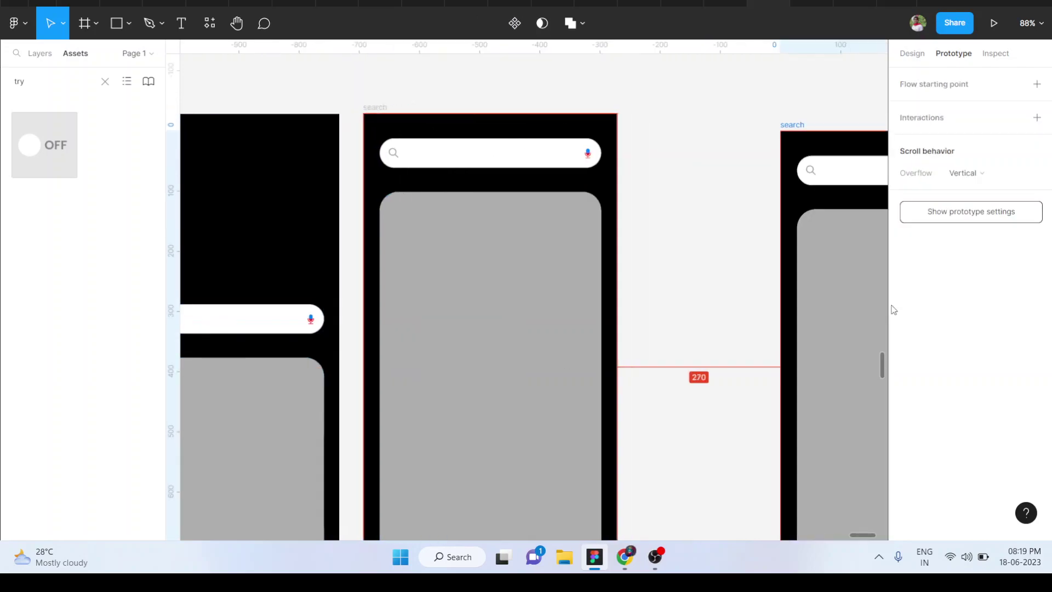
scroll(714, 291, "right", 5)
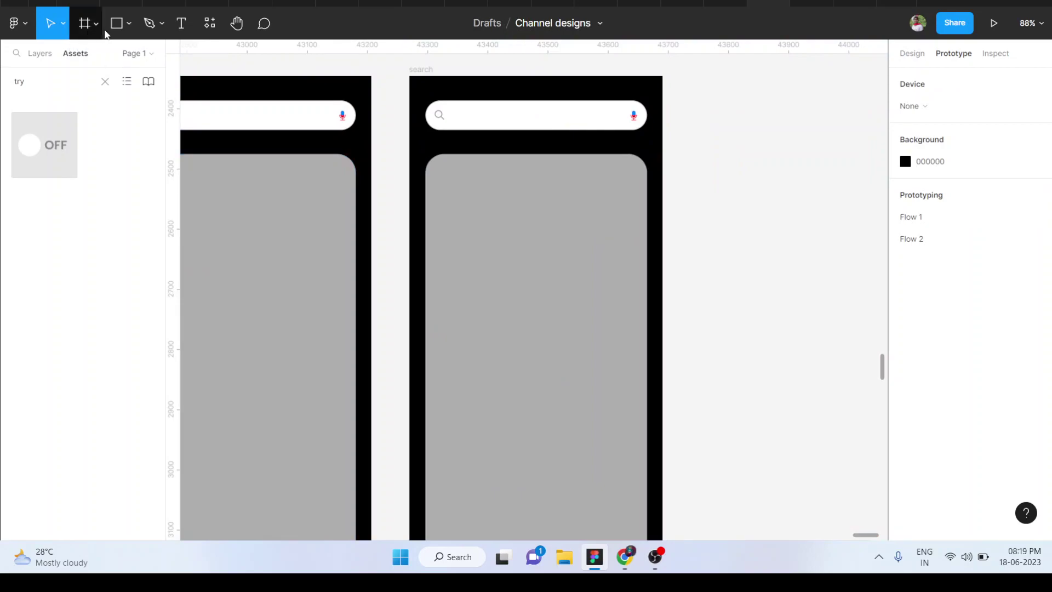
Draw a new 423×727 frame below the copied search bar
left_click(84, 25)
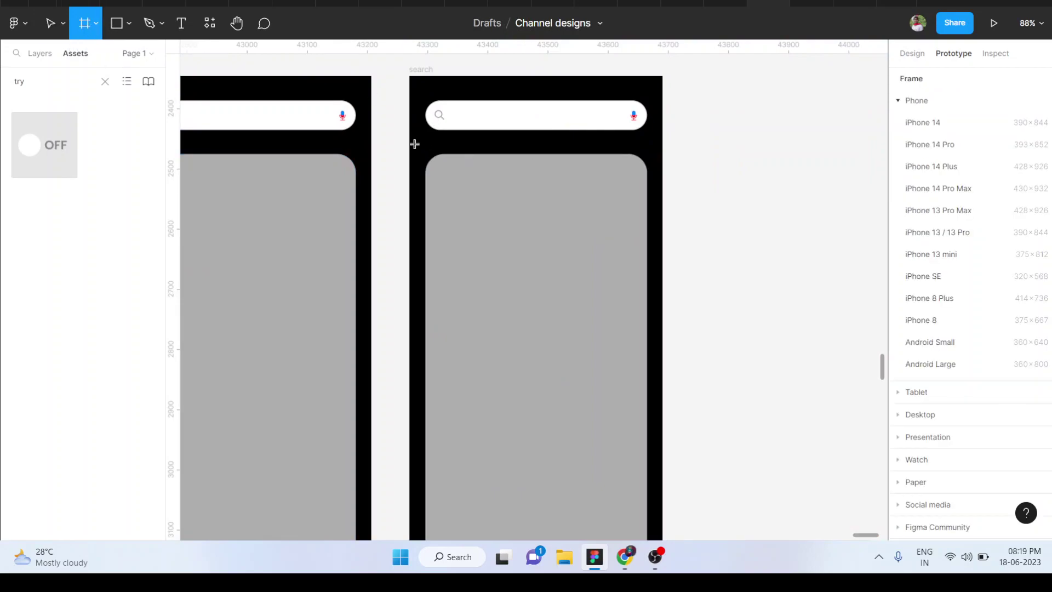
left_click_drag(409, 141, 661, 403)
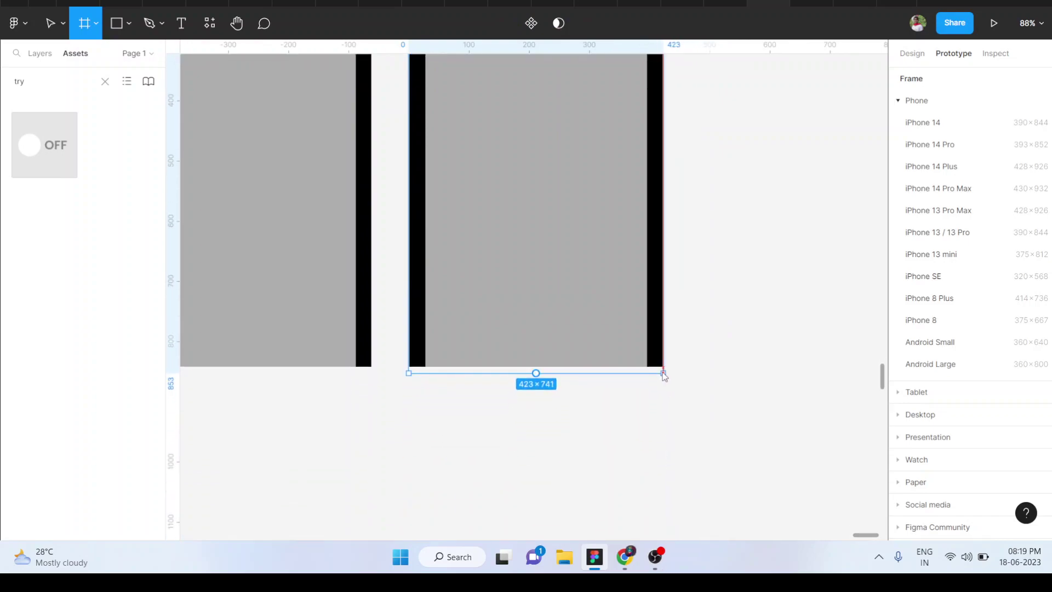
left_click_drag(662, 403, 661, 365)
scroll(661, 363, "up", 1)
scroll(662, 364, "up", 2)
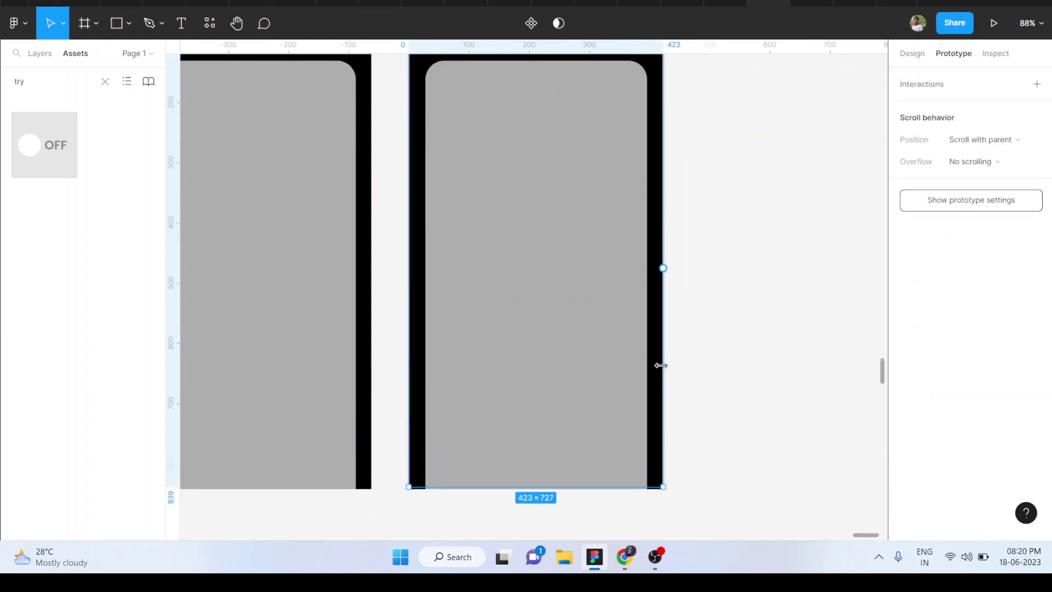
scroll(665, 345, "up", 3)
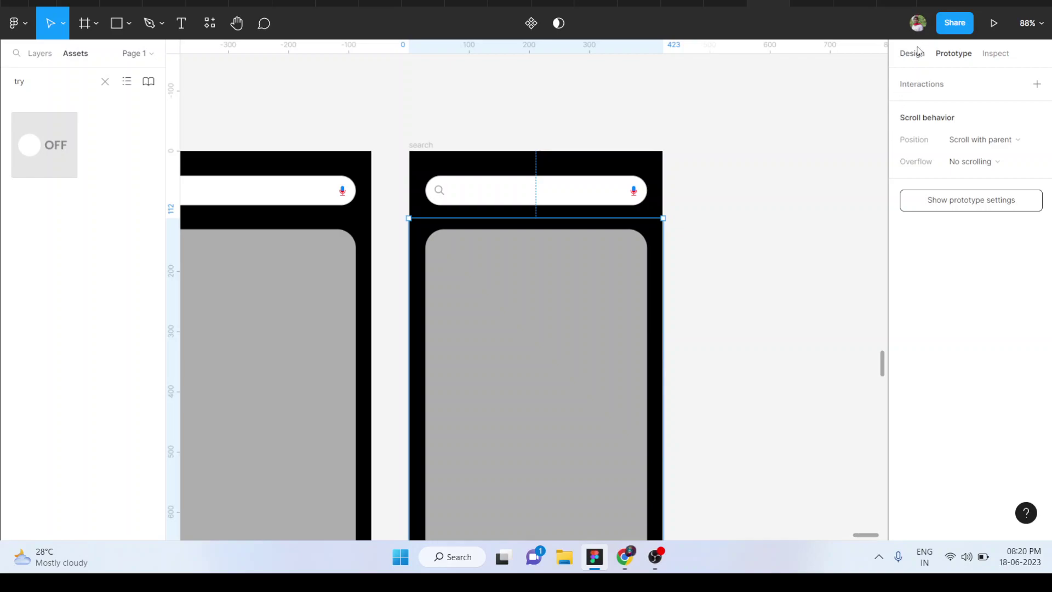
Give the new frame a white fill and move it beside the search screen
left_click(912, 53)
left_click(910, 442)
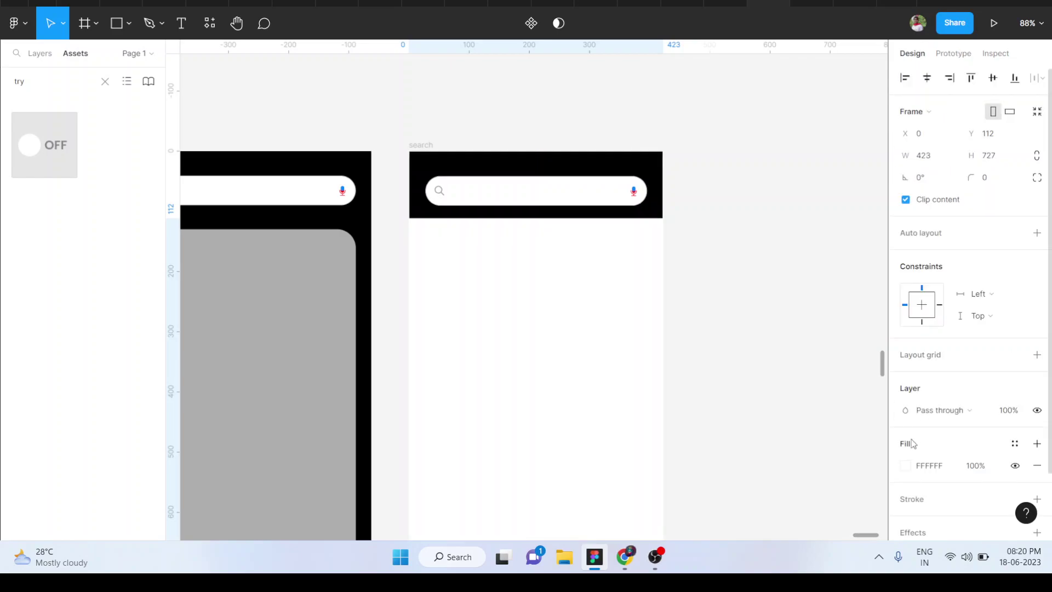
scroll(896, 436, "down", 2)
scroll(506, 315, "down", 3)
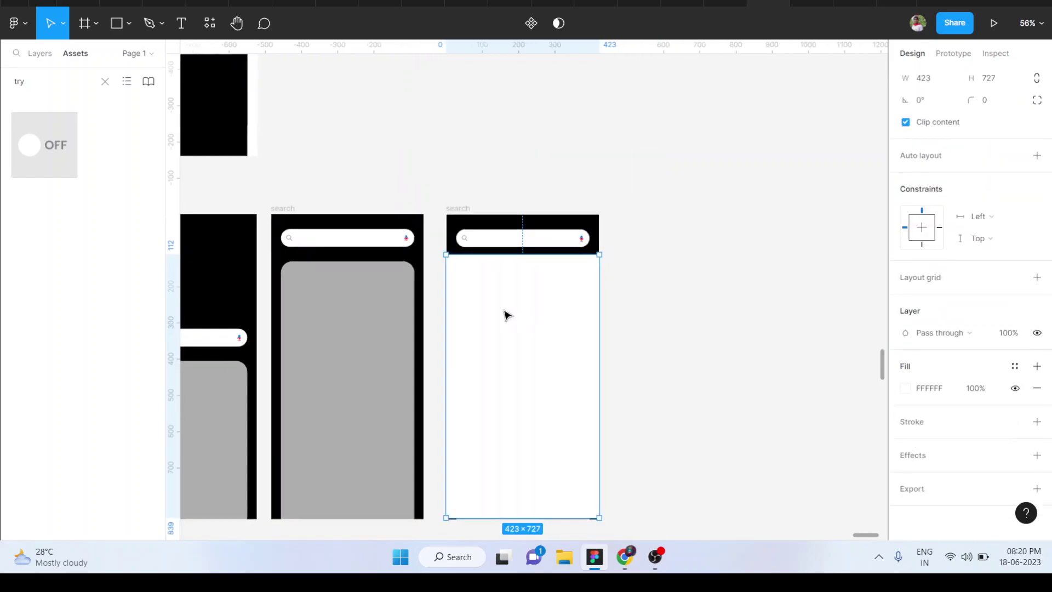
left_click_drag(505, 313, 693, 320)
Move the grey card into Frame 159 and place that frame under the third screen's search bar
left_click_drag(536, 333, 719, 359)
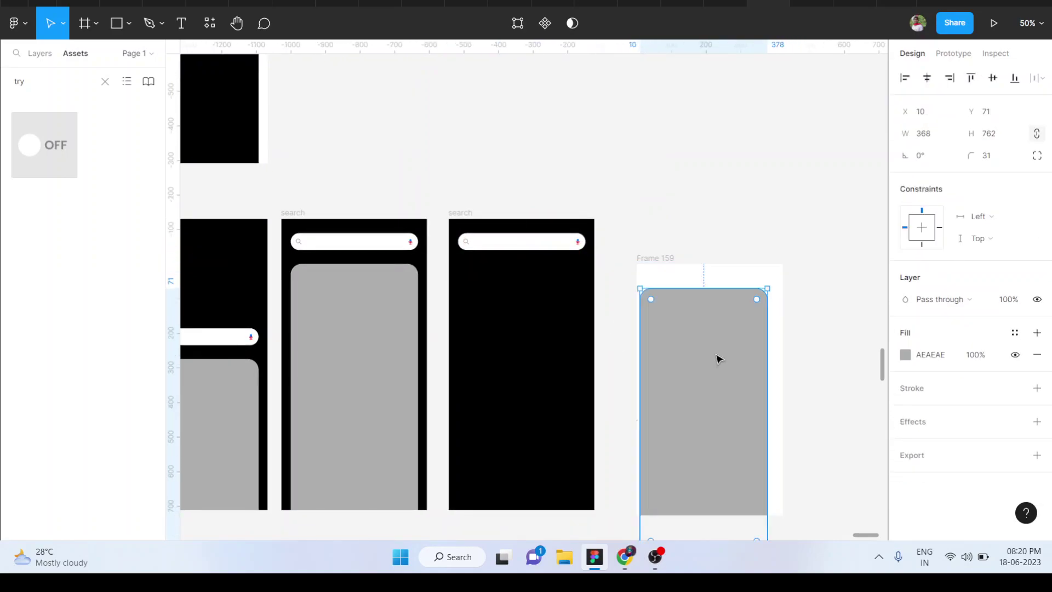
left_click(656, 263)
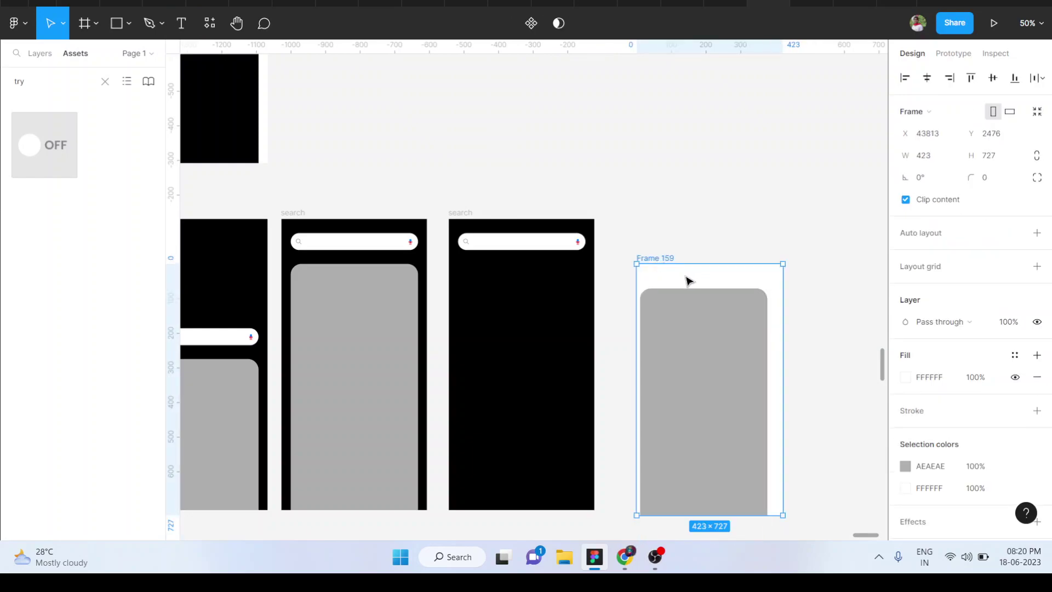
mouse_move(688, 279)
left_mouse_down()
mouse_move(525, 309)
mouse_move(499, 270)
left_mouse_up()
scroll(499, 281, "down", 3)
scroll(499, 281, "up", 1)
scroll(499, 281, "up", 3)
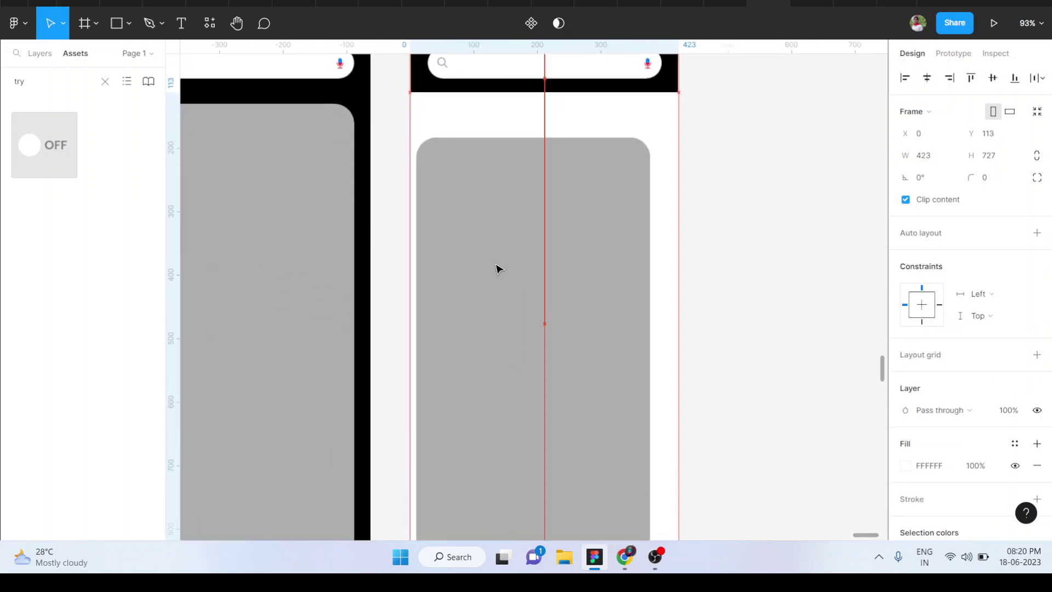
scroll(498, 268, "down", 1)
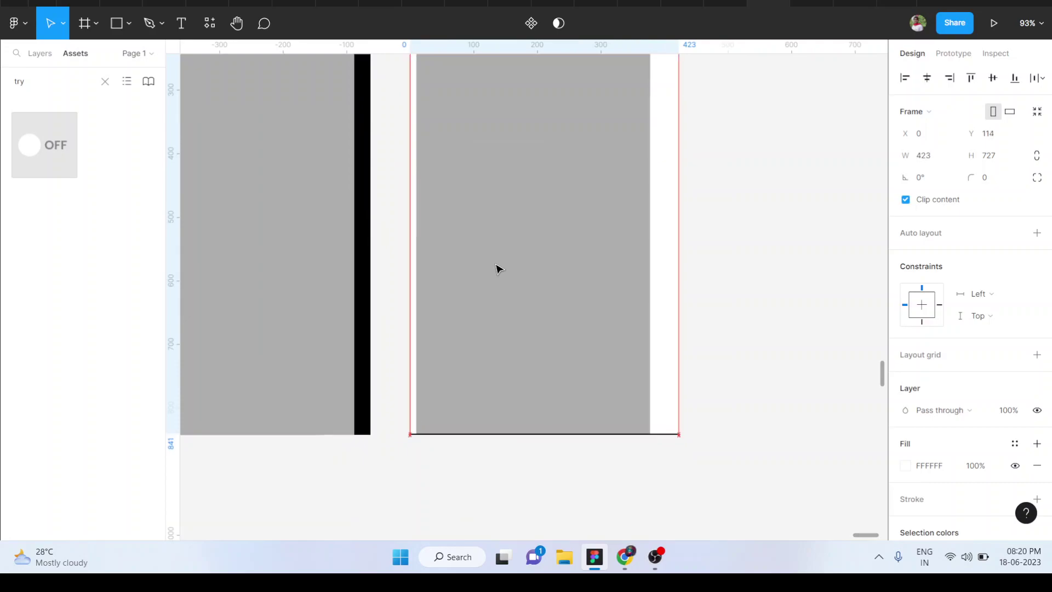
left_click_drag(498, 268, 499, 267)
scroll(499, 269, "up", 3)
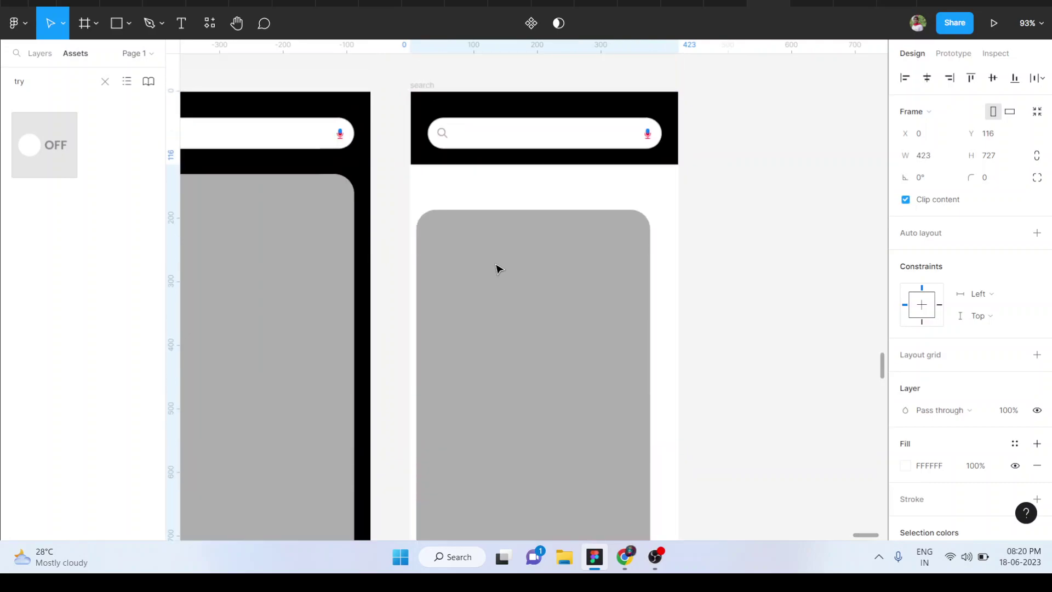
scroll(498, 269, "down", 3)
Constrain the grey card to horizontal Center and stretch it to 996 tall
left_click(533, 288)
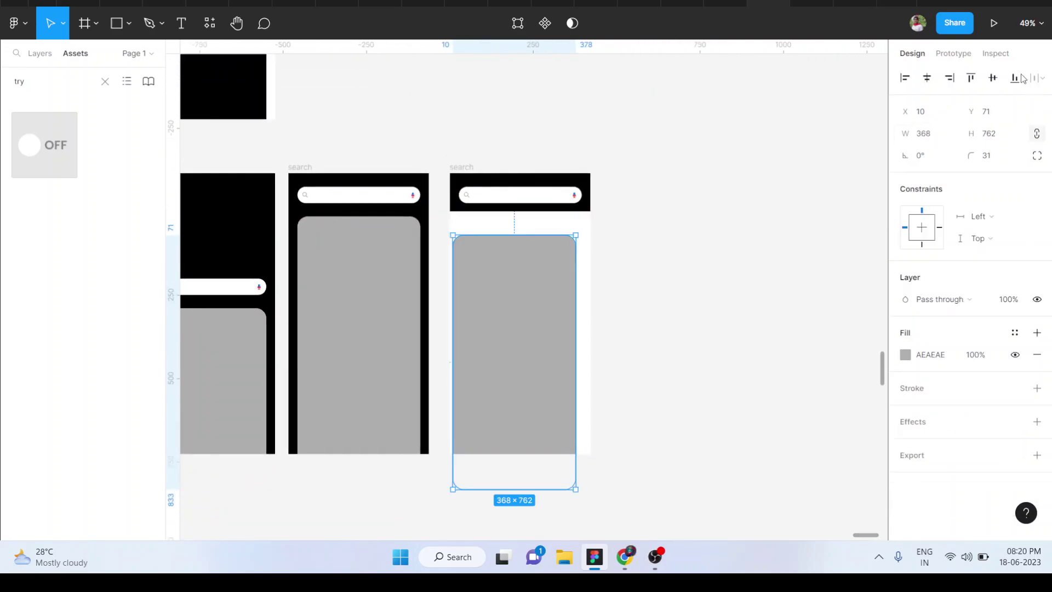
left_click(927, 77)
scroll(594, 305, "down", 2)
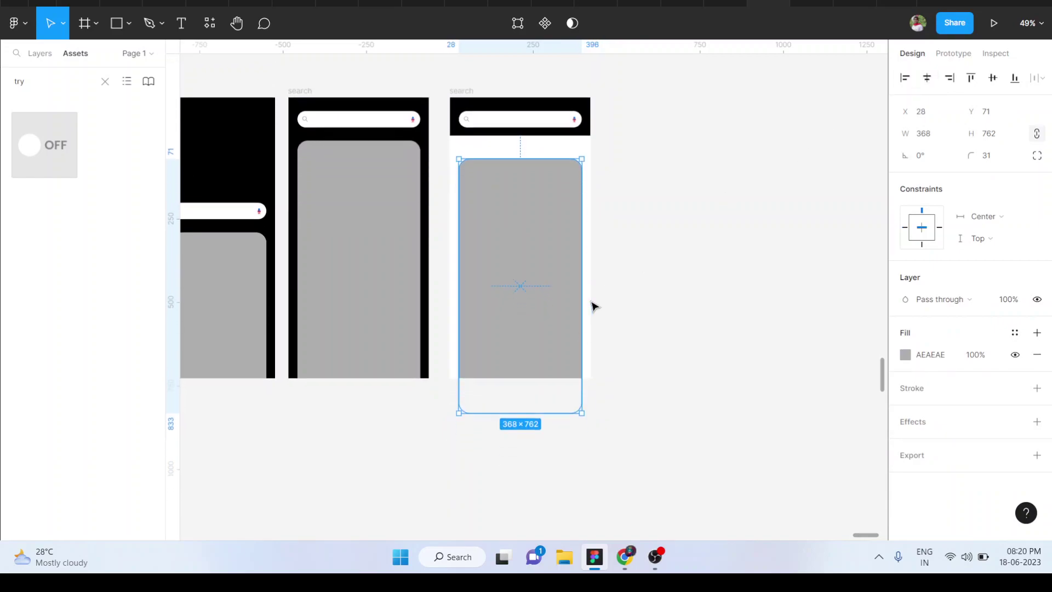
left_click_drag(554, 412, 559, 491)
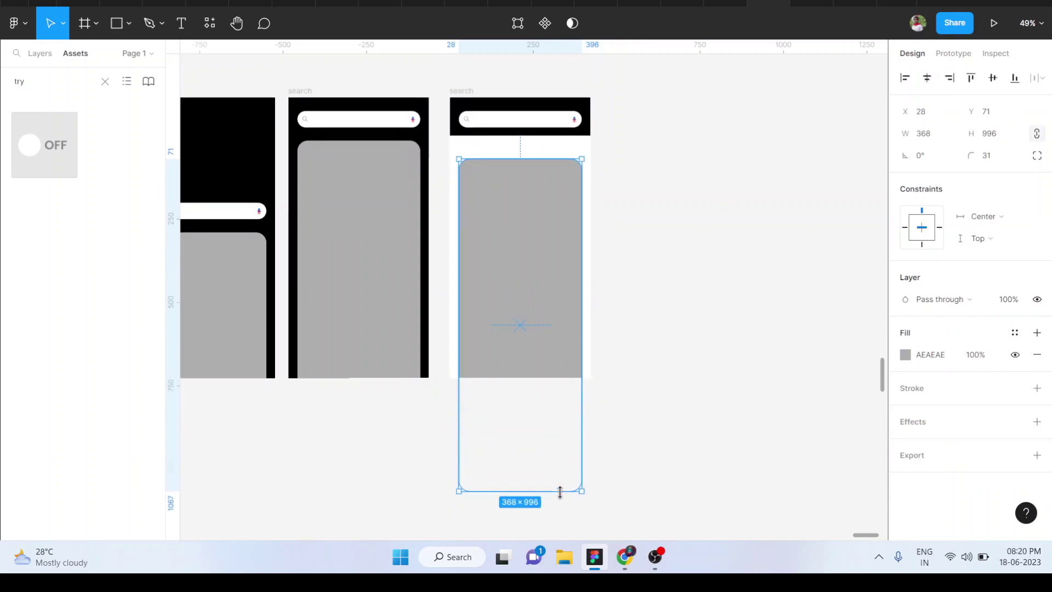
left_click(748, 344)
scroll(748, 344, "up", 2)
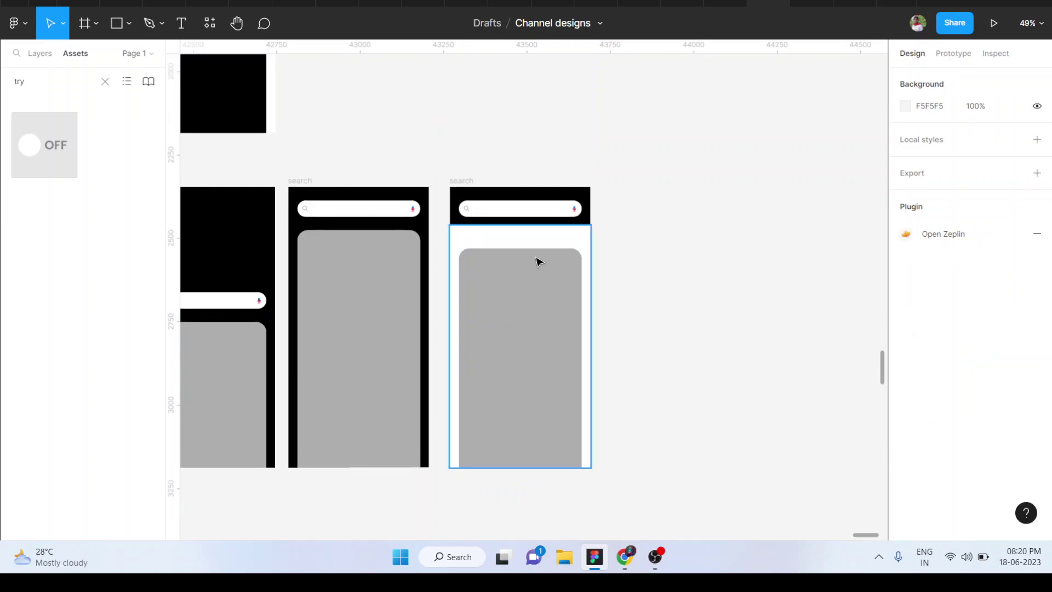
Give the white content frame Fixed scroll position and Vertical overflow in its prototype settings
left_click(531, 236)
scroll(974, 219, "down", 1)
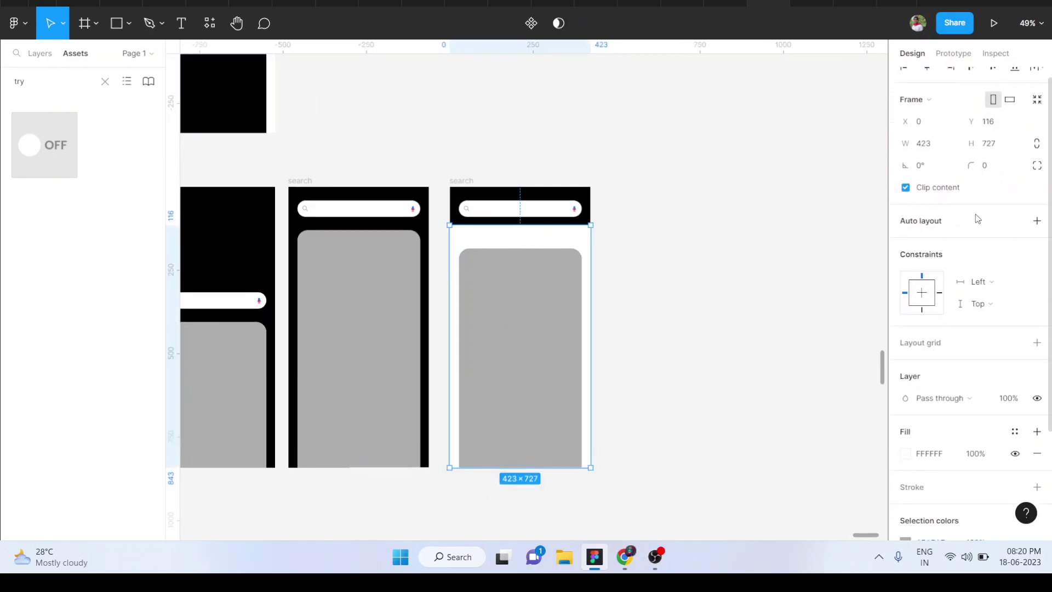
left_click(953, 53)
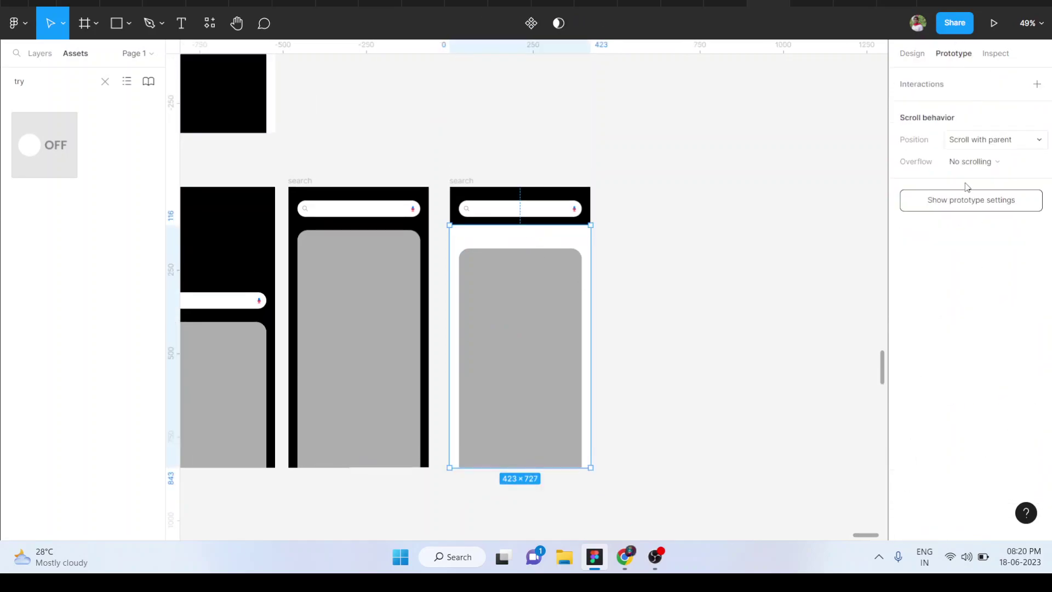
left_click(966, 143)
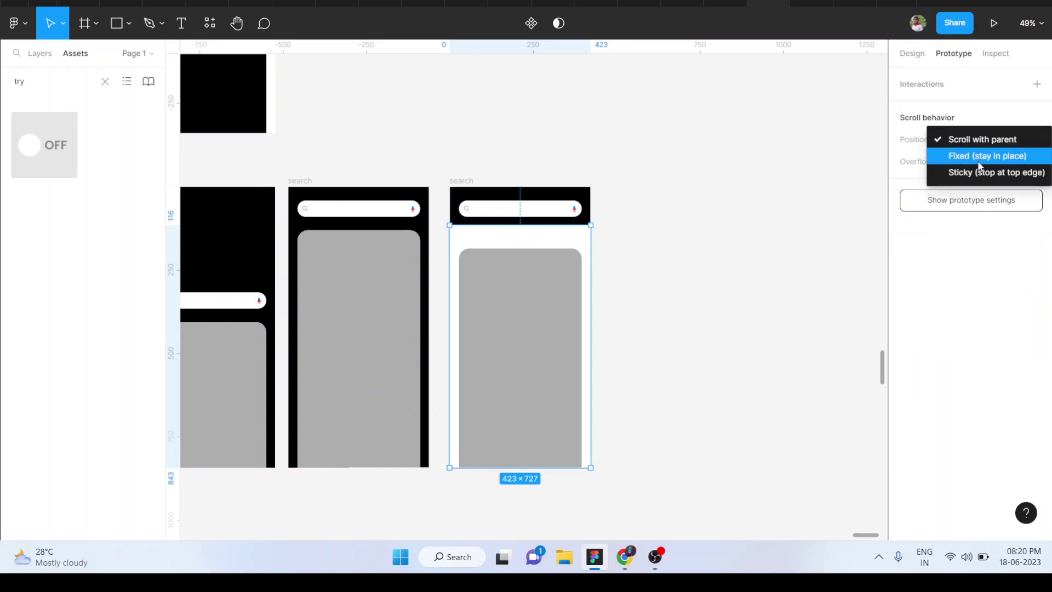
left_click(981, 156)
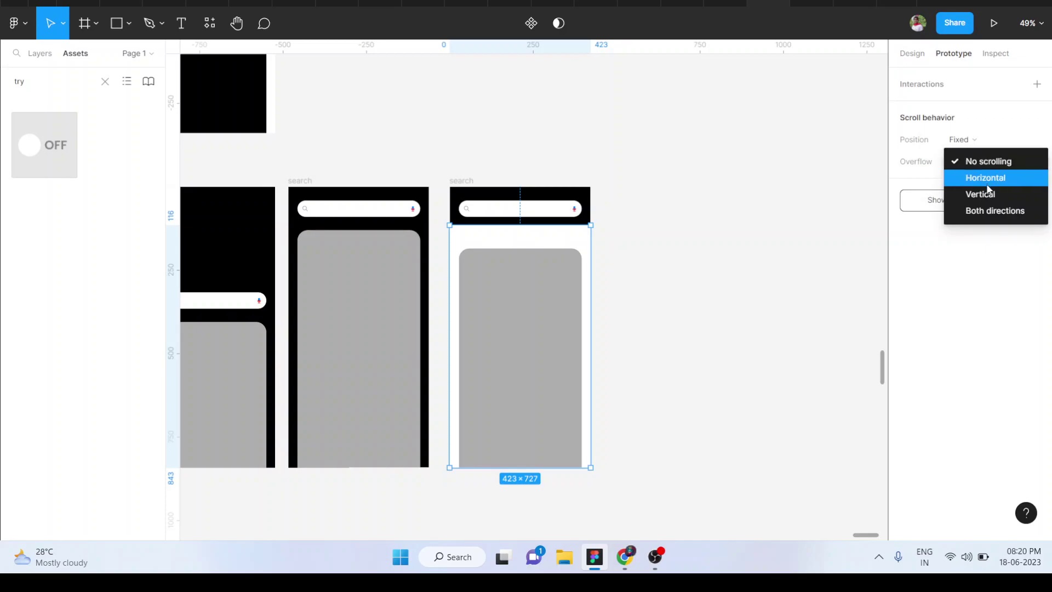
left_click(988, 194)
left_click(751, 226)
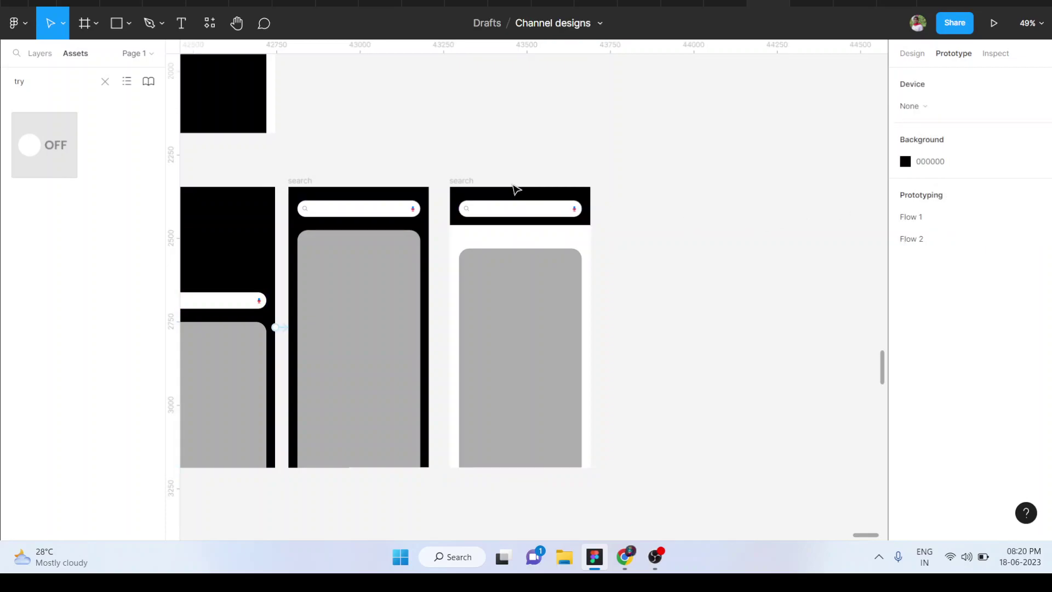
left_click(461, 181)
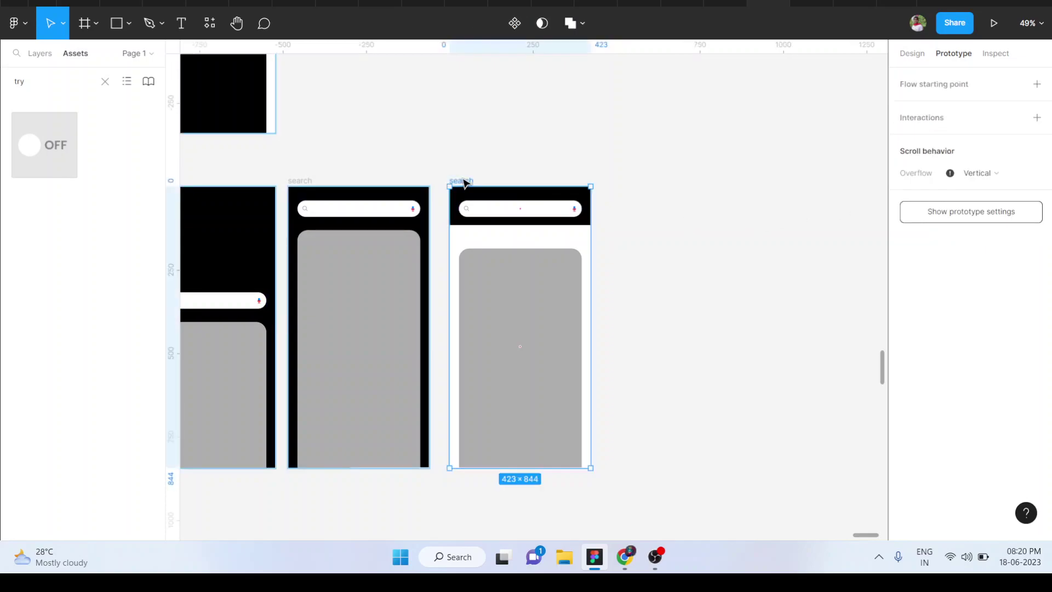
Present the search screen prototype with the Flows list hidden and Fit to screen
left_click(993, 23)
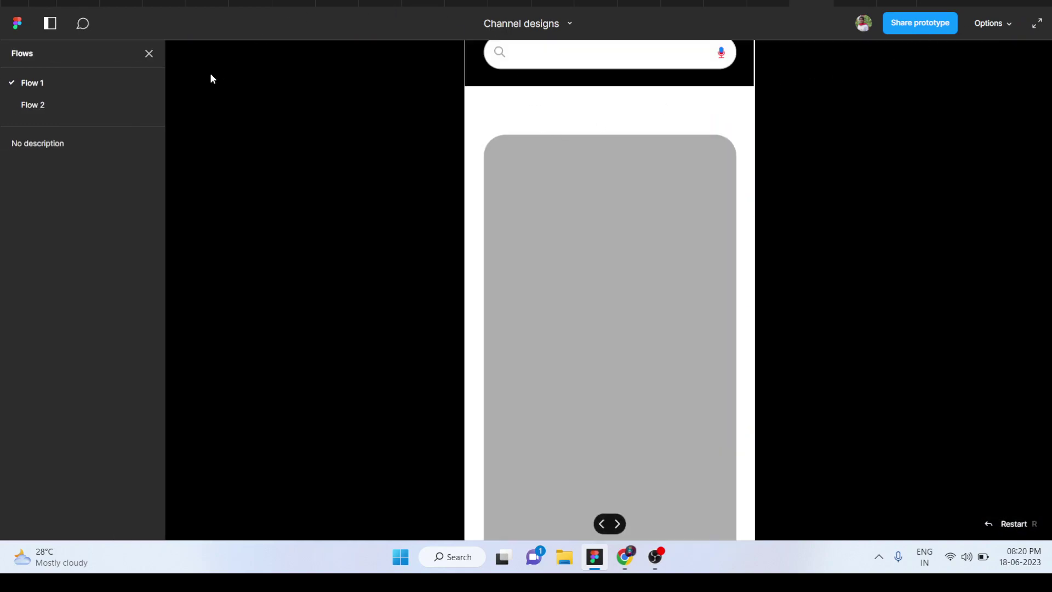
left_click(147, 54)
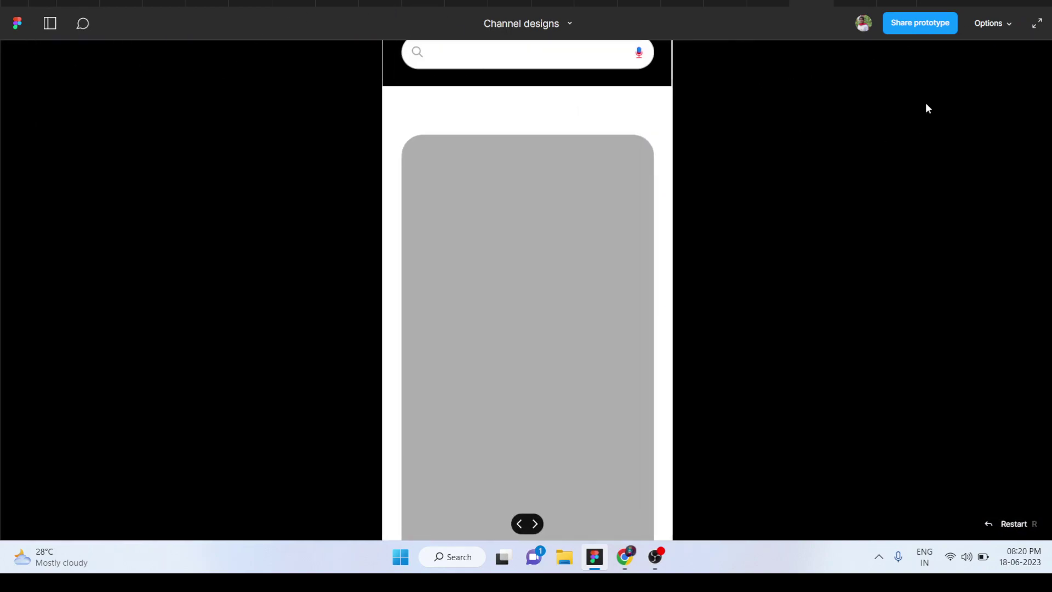
left_click(978, 27)
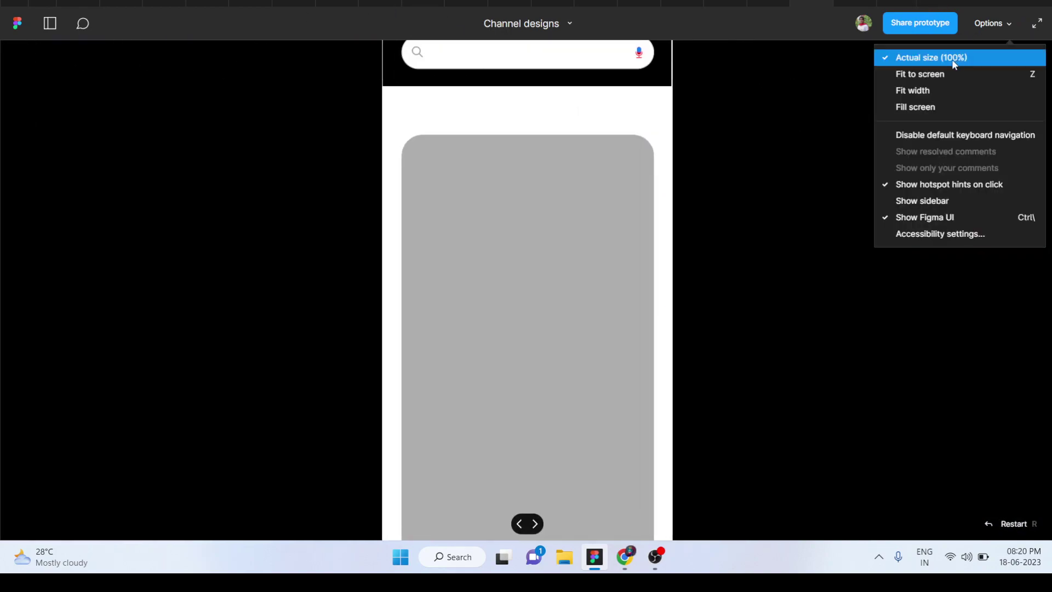
left_click(918, 71)
Scroll the grey card beneath the fixed search header, then exit the preview
scroll(593, 278, "down", 1)
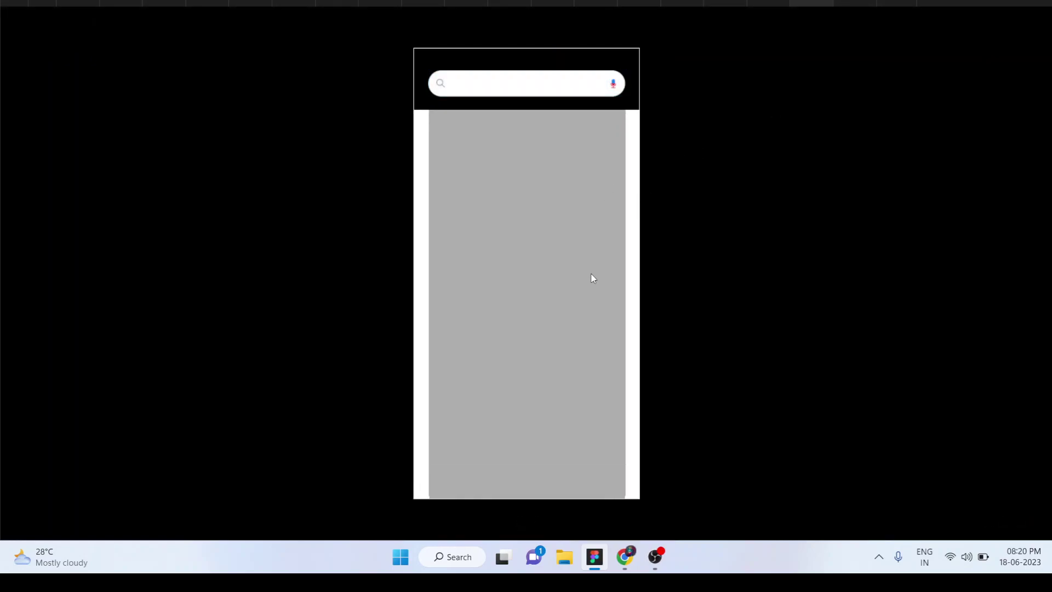
scroll(593, 278, "up", 1)
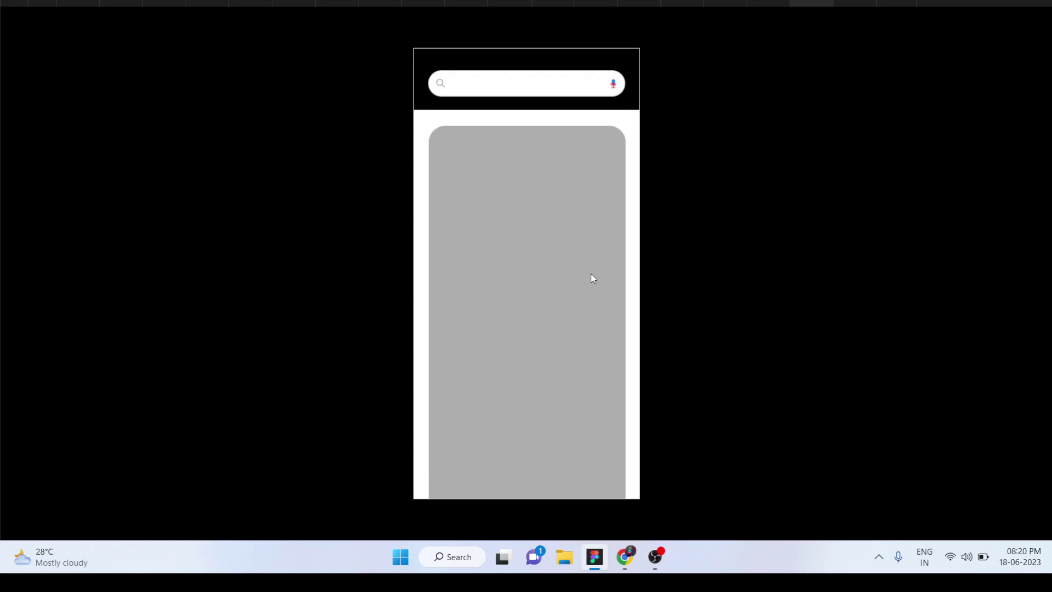
scroll(593, 278, "up", 1)
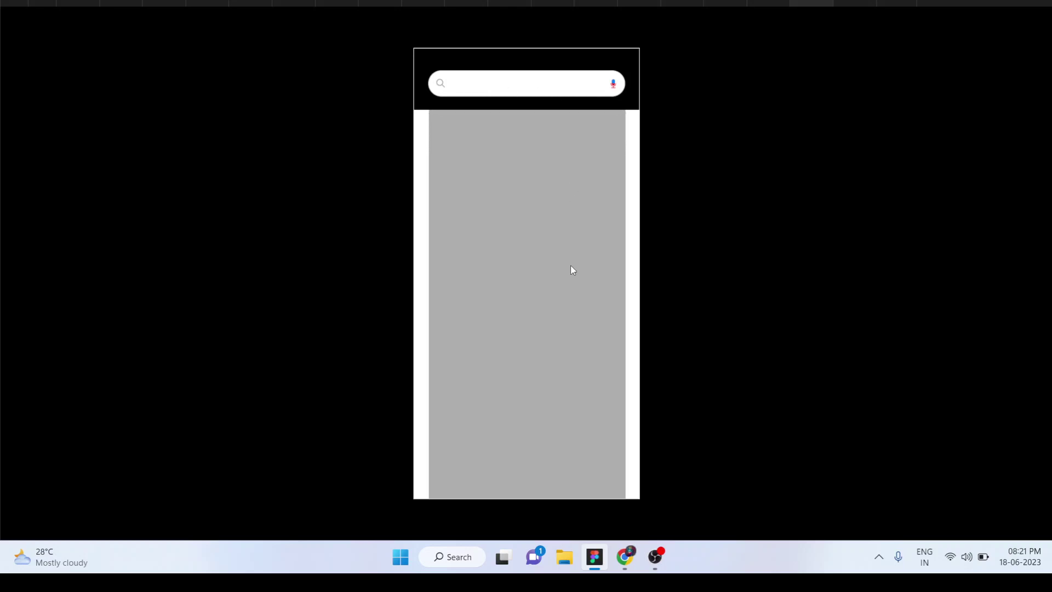
left_click(571, 317)
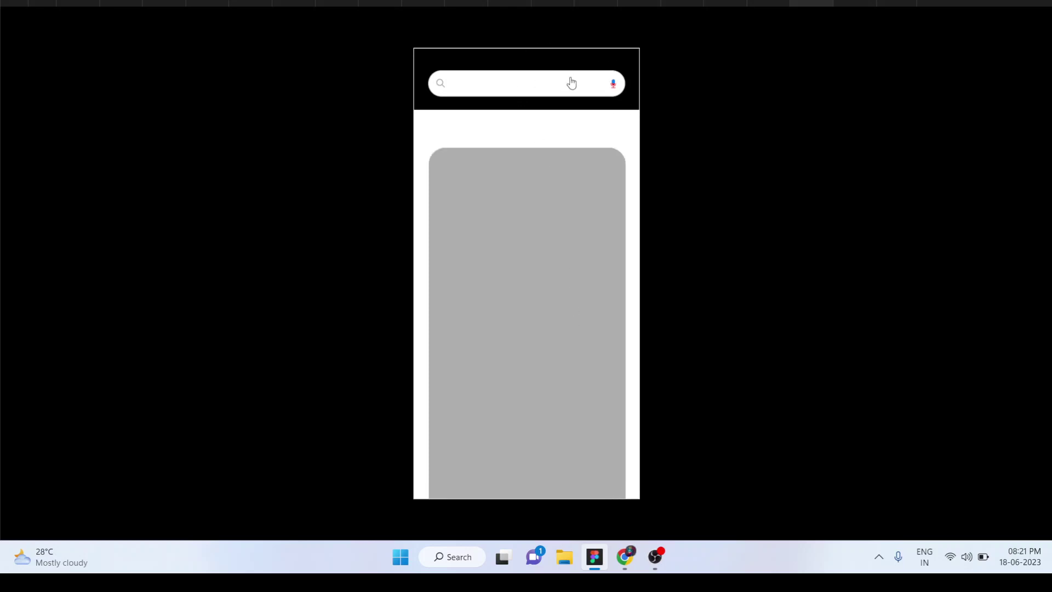
left_click(567, 348)
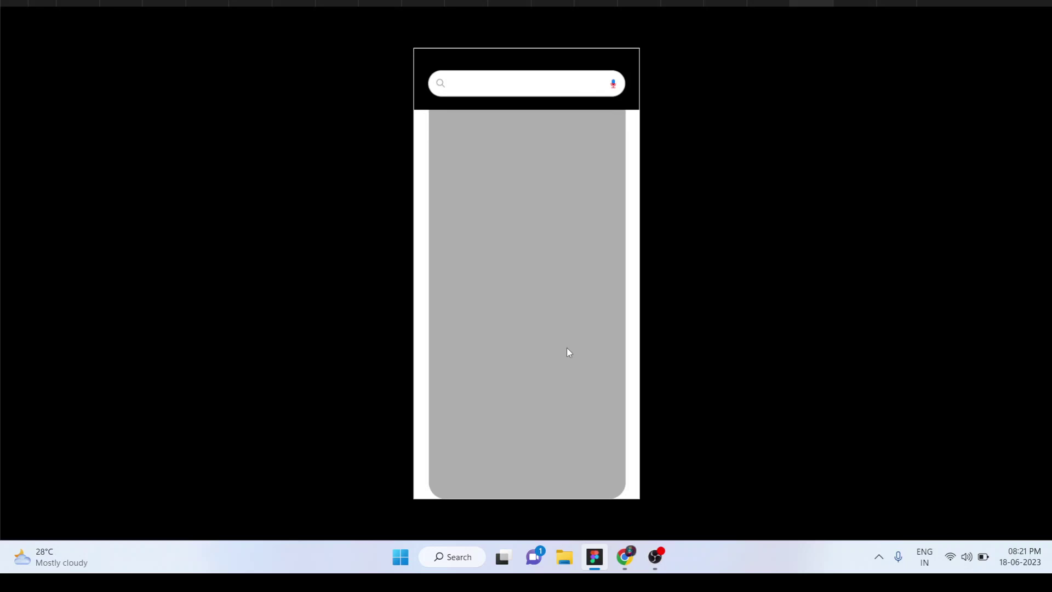
key("Escape")
key("ctrl+w")
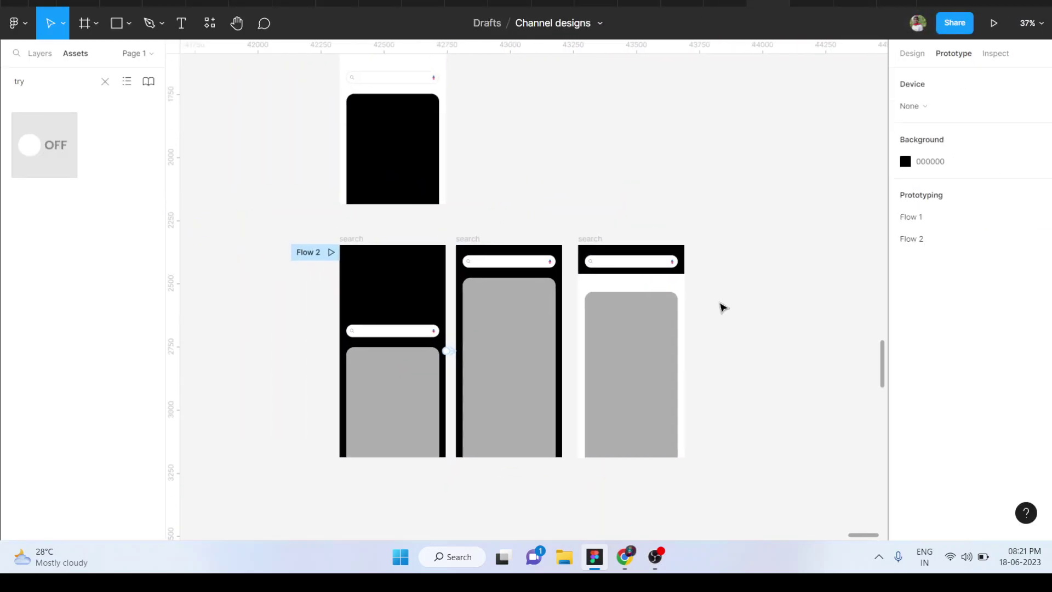
Confirm the top frame's search bar scroll position stays Sticky at the top edge
scroll(447, 112, "up", 2)
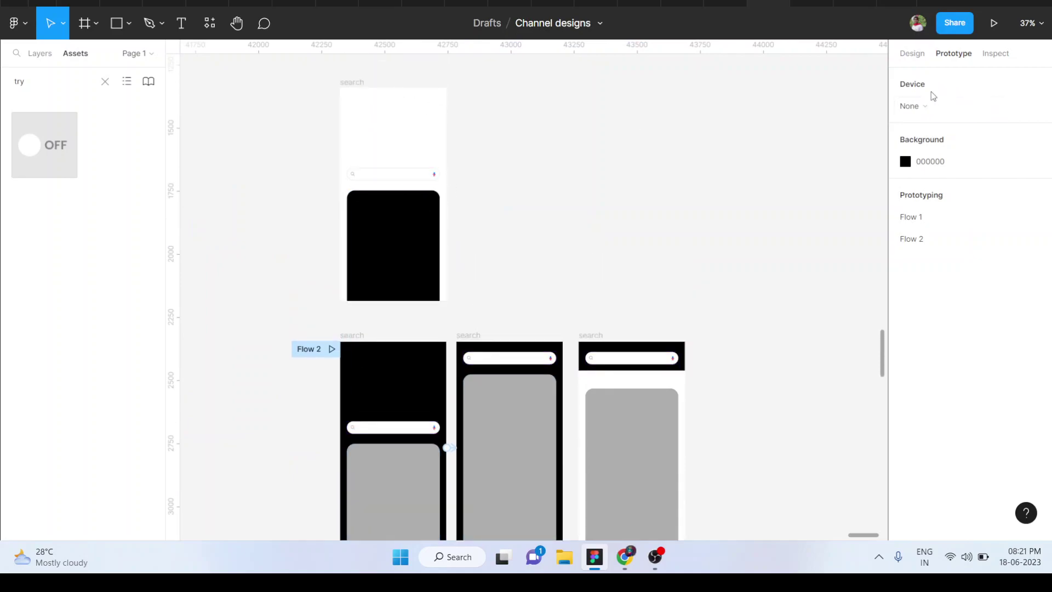
left_click(411, 175)
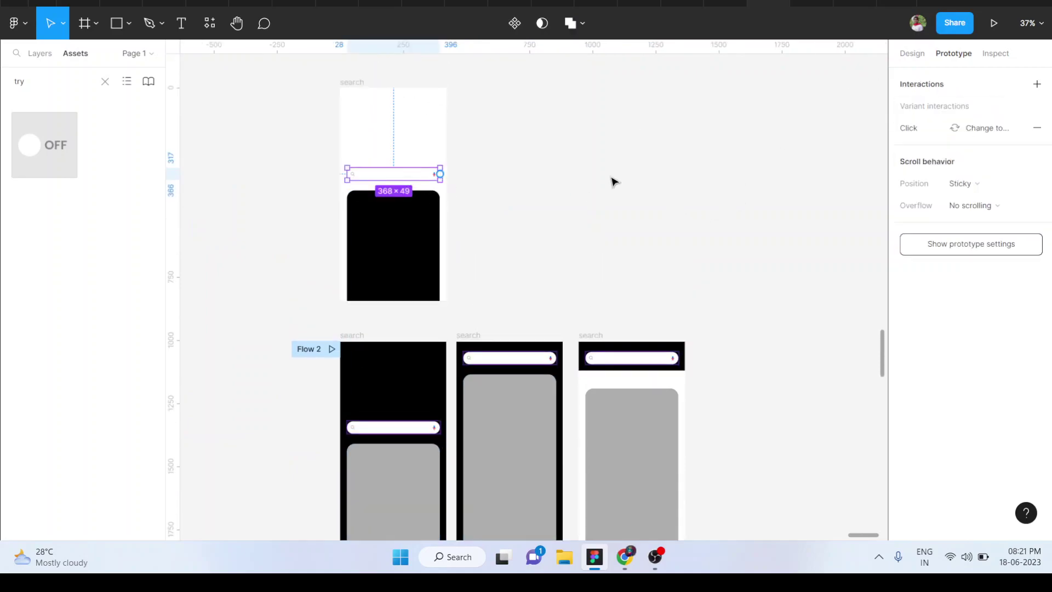
left_click(973, 189)
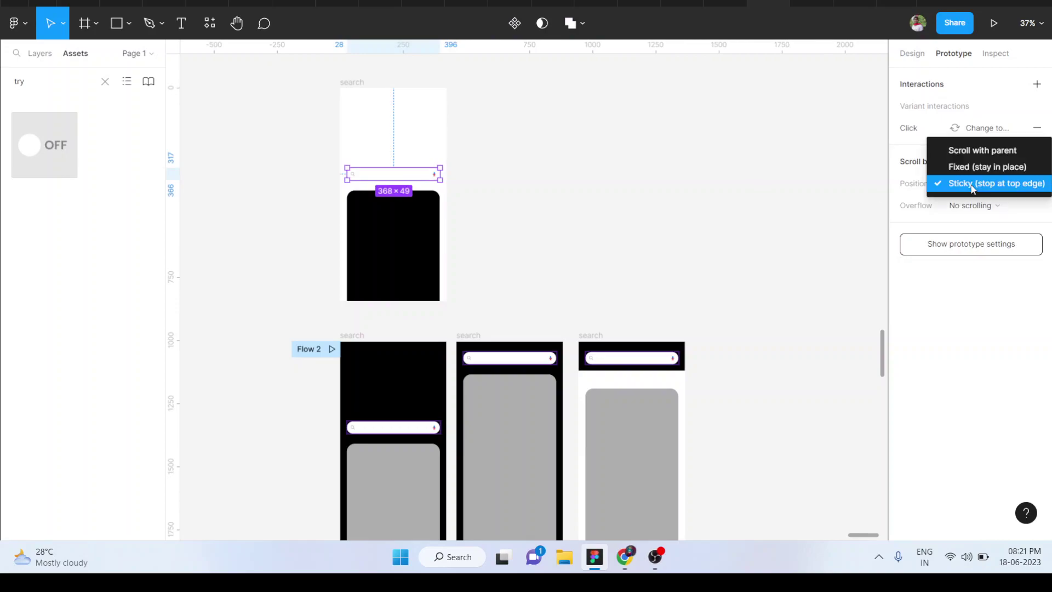
left_click(692, 227)
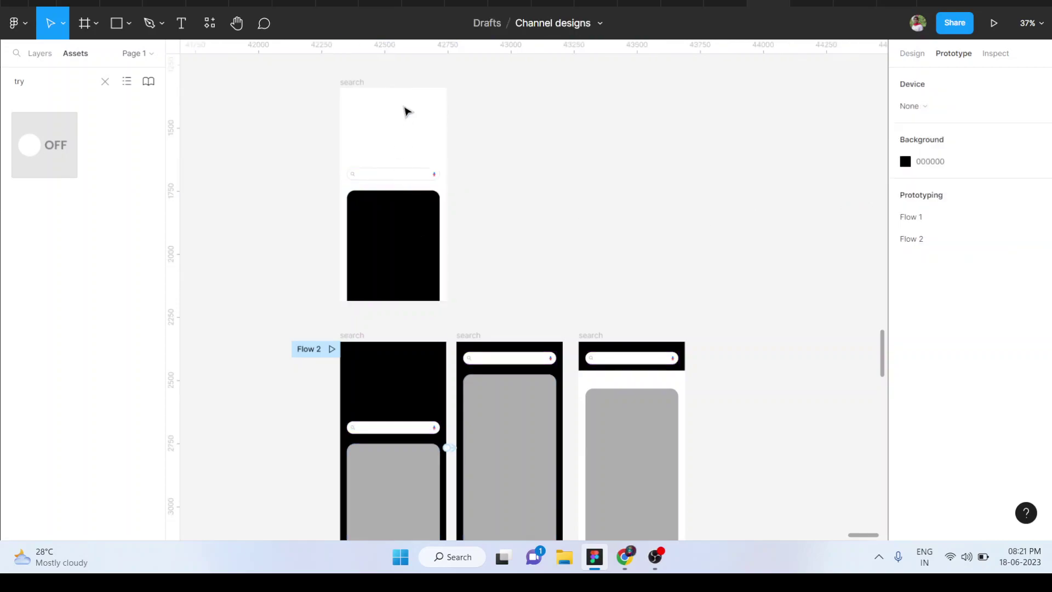
scroll(430, 326, "down", 2)
scroll(416, 397, "down", 2)
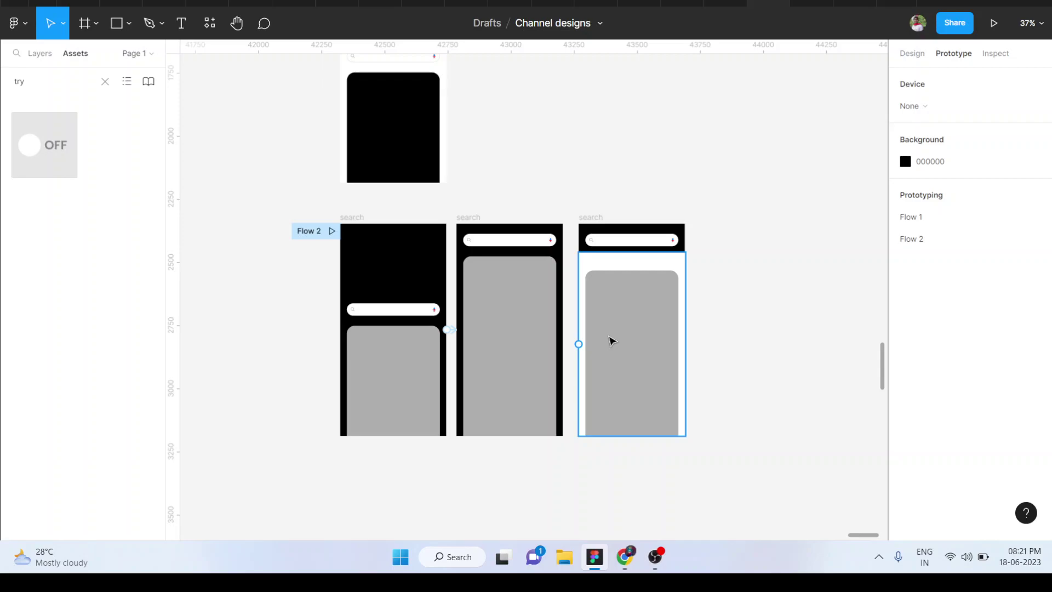
scroll(612, 341, "down", 3, "ctrl")
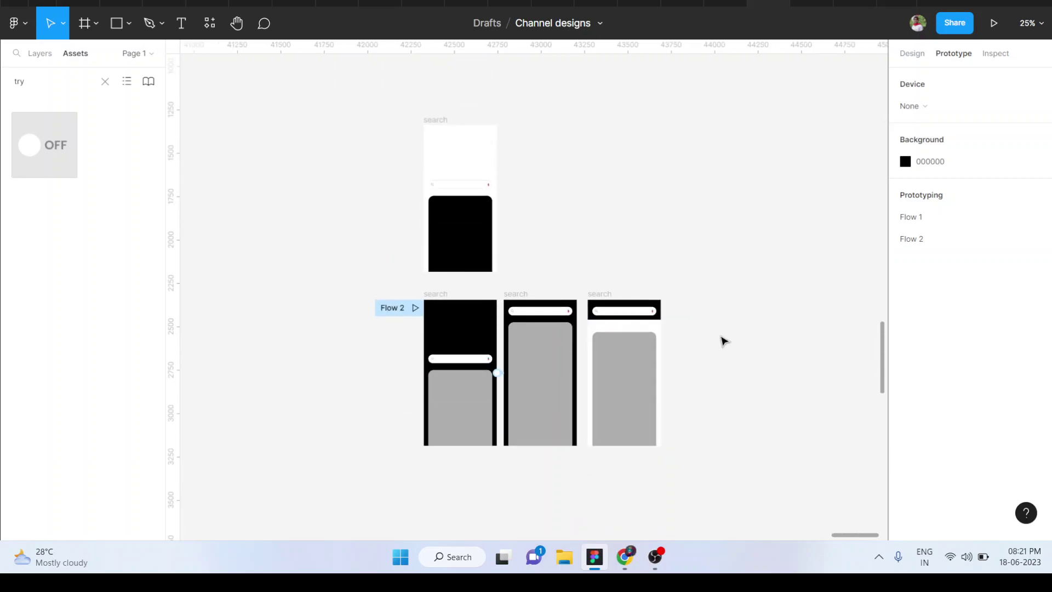
scroll(600, 243, "up", 3, "ctrl")
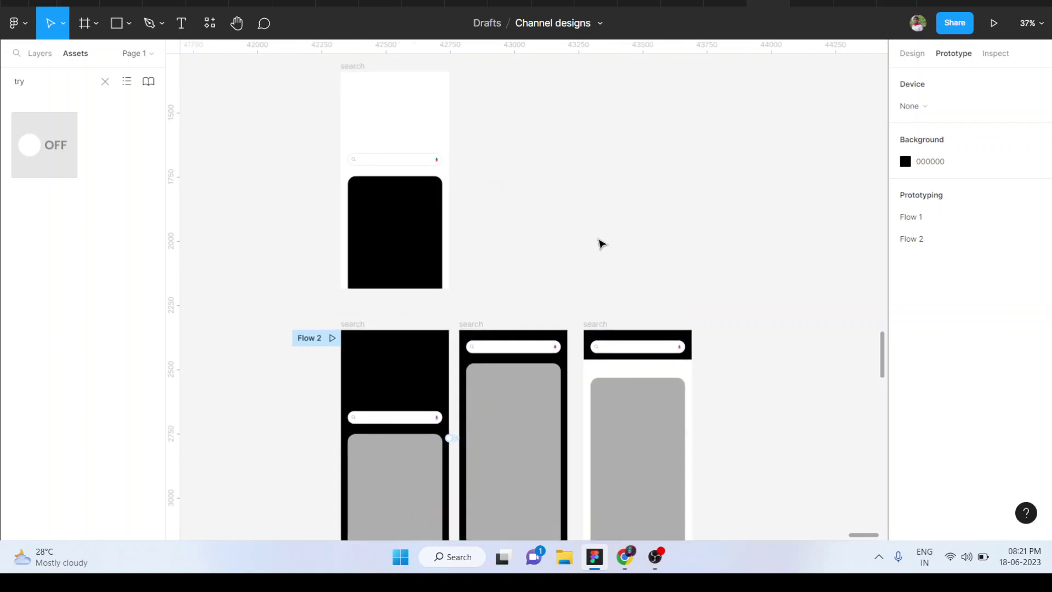